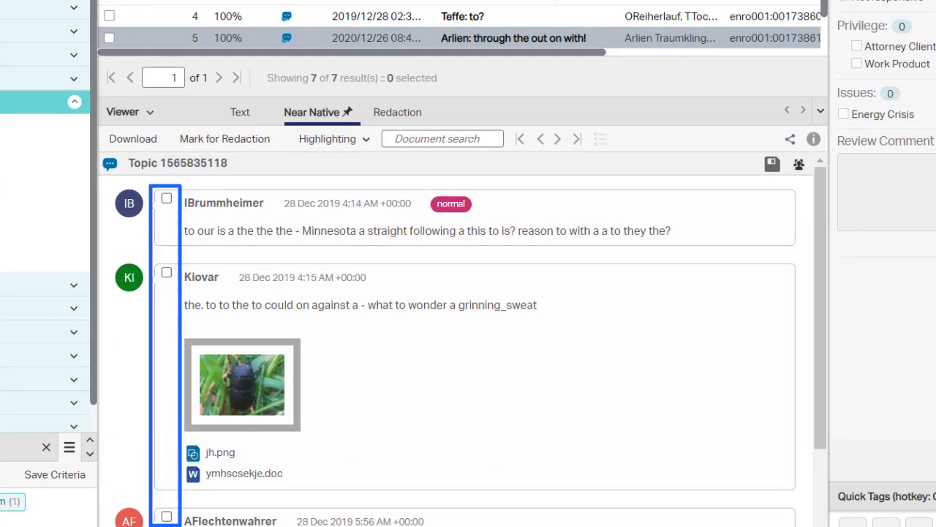
Select the first two messages of the chat topic for redaction
{"action": "left_click", "coordinate": [167, 199]}
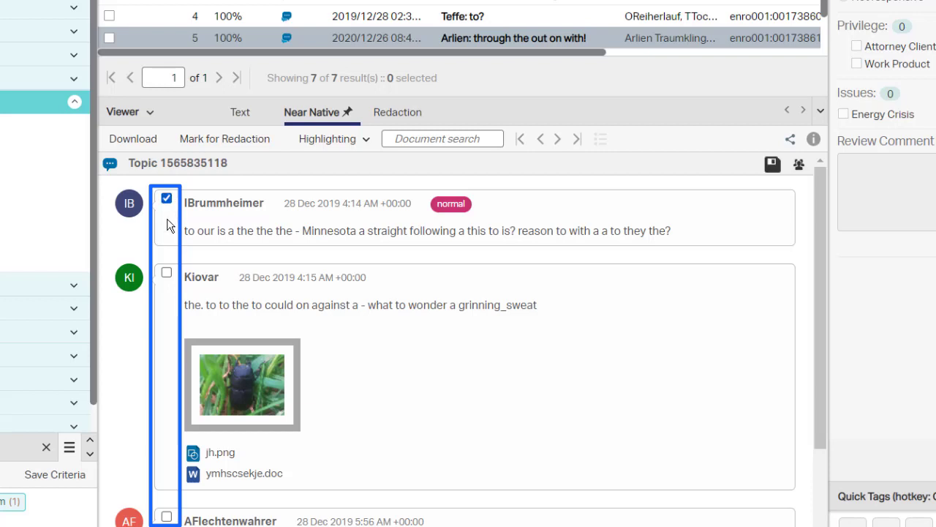
{"action": "left_click", "coordinate": [166, 273]}
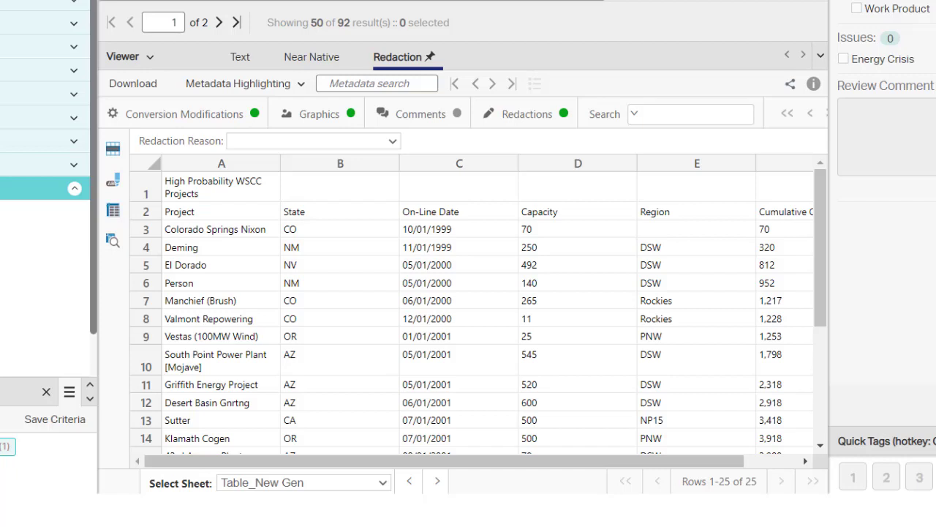
Open the California Chart graphic and mark it for redaction with the reason CONFIDENTIAL
{"action": "left_click", "coordinate": [319, 117]}
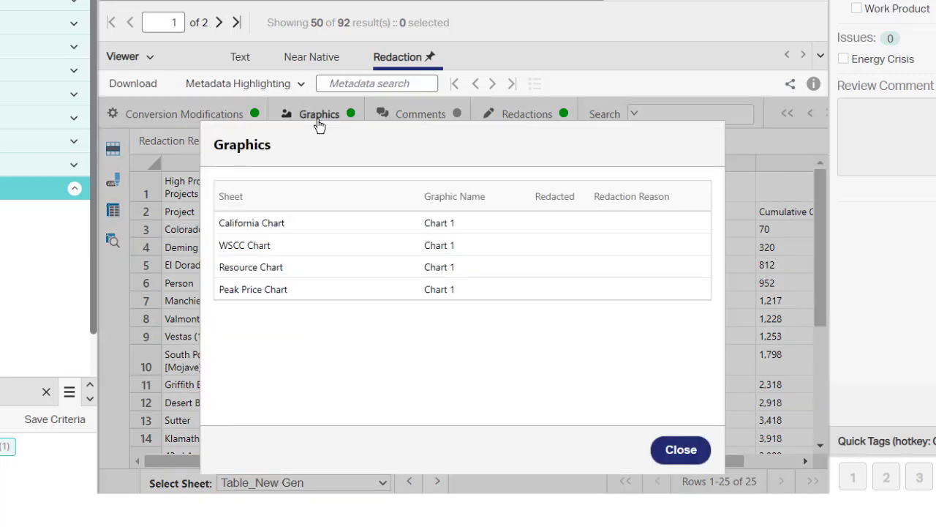
{"action": "left_click", "coordinate": [299, 223]}
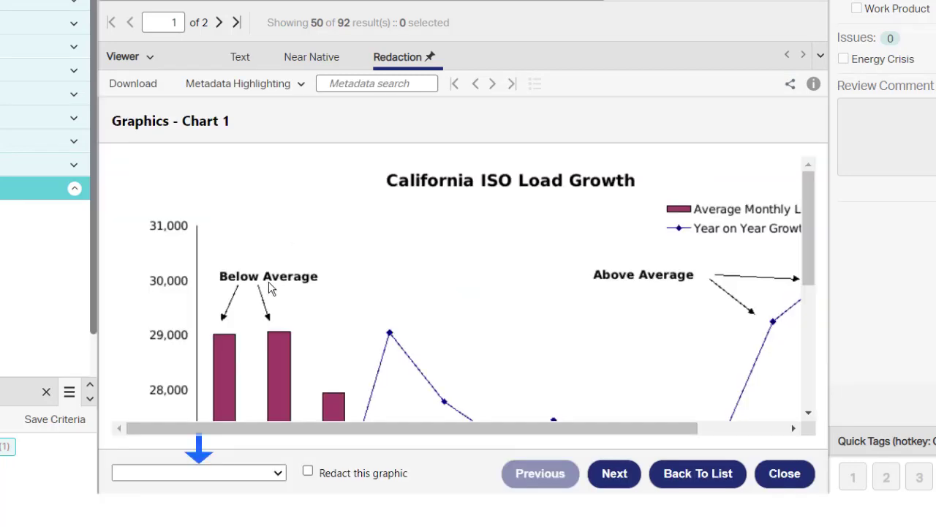
{"action": "left_click", "coordinate": [278, 473]}
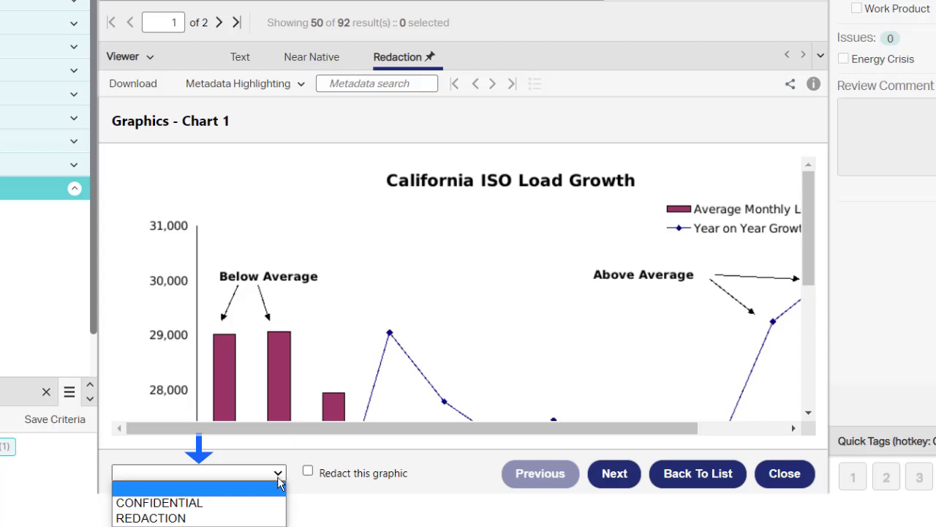
{"action": "left_click", "coordinate": [264, 504]}
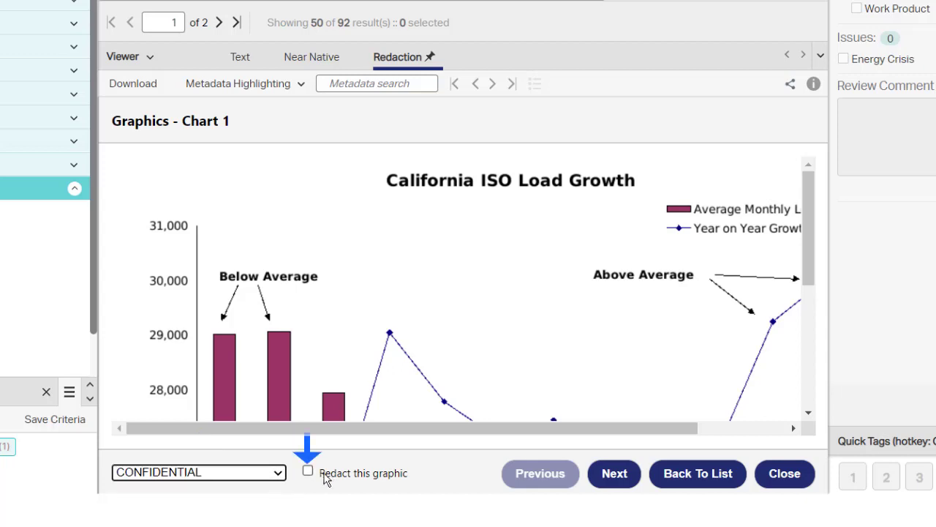
{"action": "left_click", "coordinate": [308, 472]}
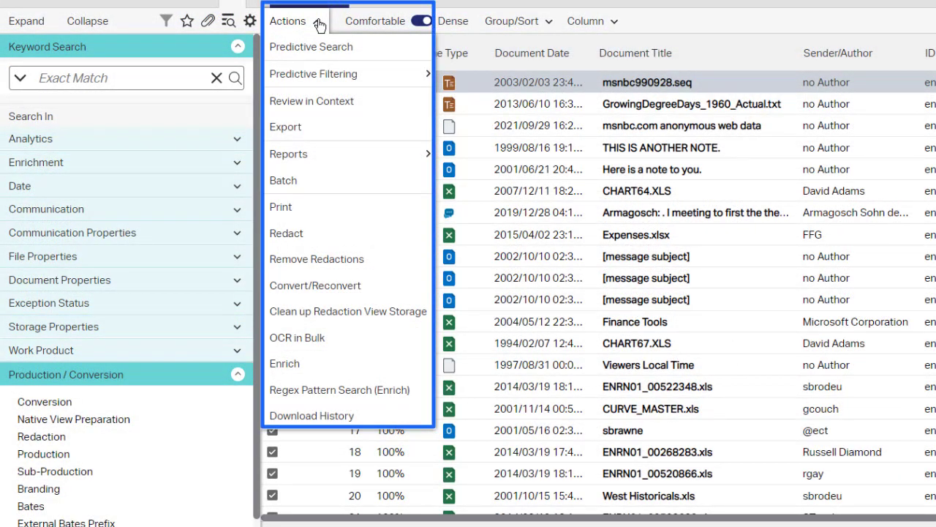
Set up a print job with 100 documents per PDF and document bookmarks, and open the bookmark title field choices
{"action": "left_click", "coordinate": [305, 210]}
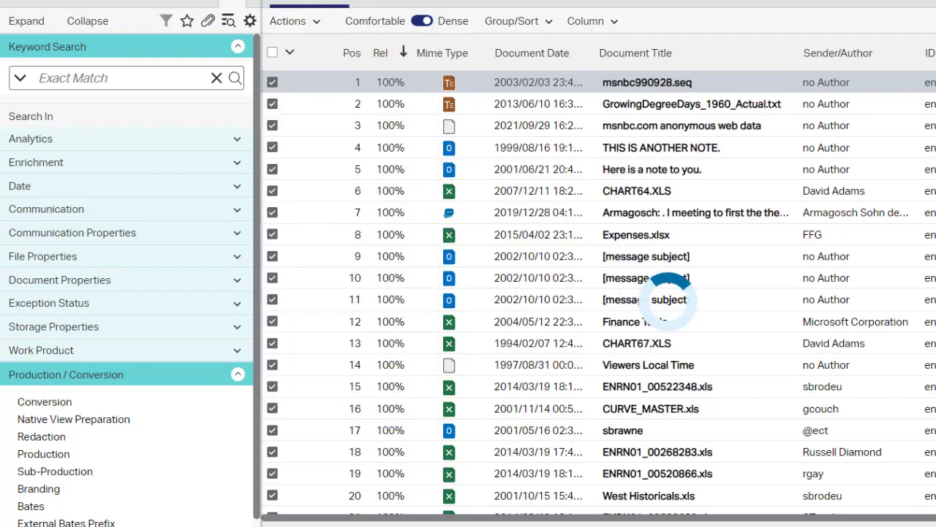
{"action": "scroll", "coordinate": [251, 295], "scroll_direction": "down", "scroll_amount": 5}
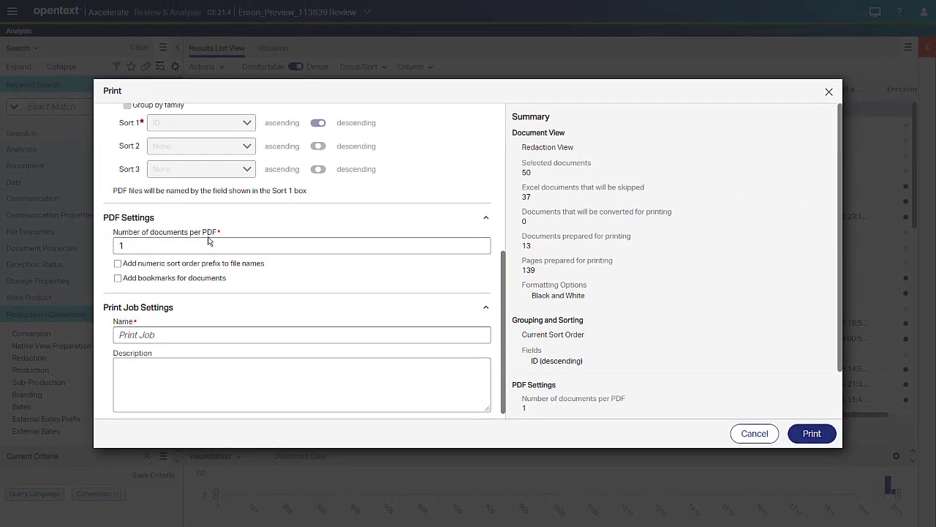
{"action": "type", "text": "00"}
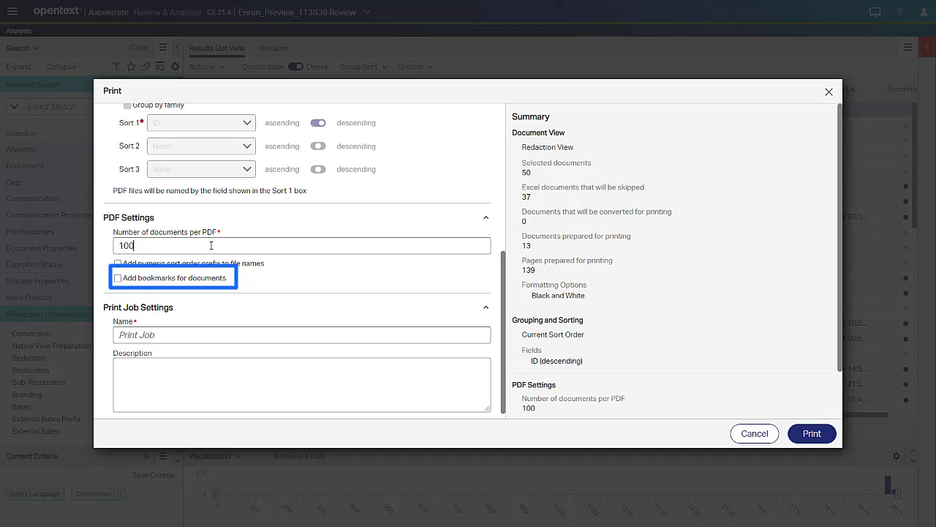
{"action": "left_click", "coordinate": [118, 279]}
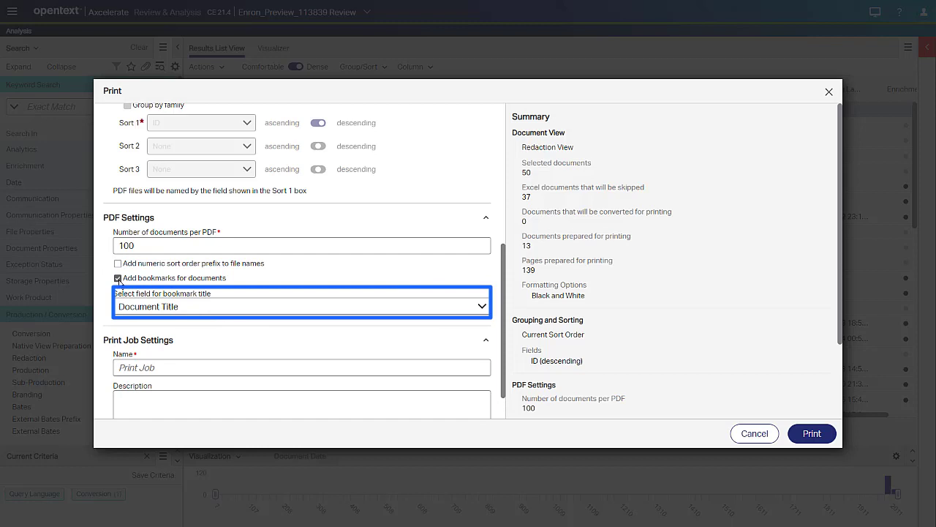
{"action": "left_click", "coordinate": [482, 307]}
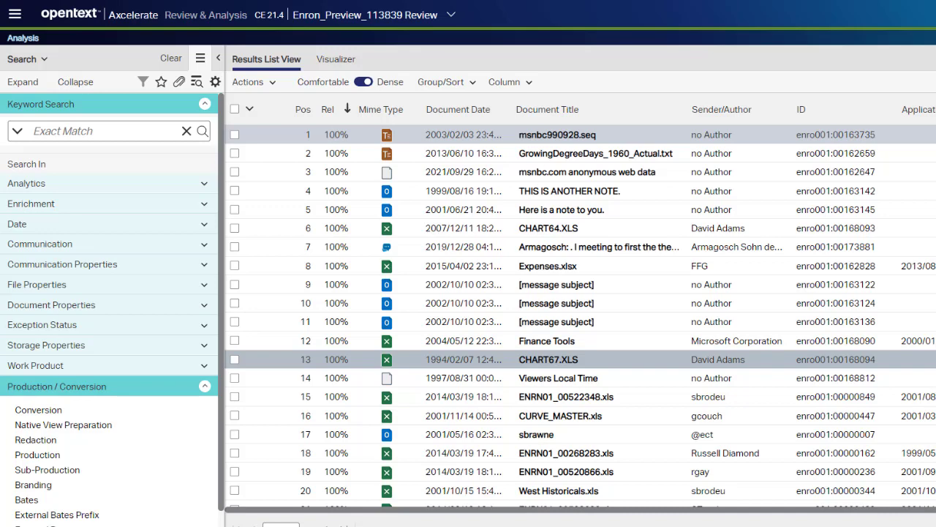
Select the entire result list and open Regex Pattern Search (Enrich) for it
{"action": "left_click", "coordinate": [251, 111]}
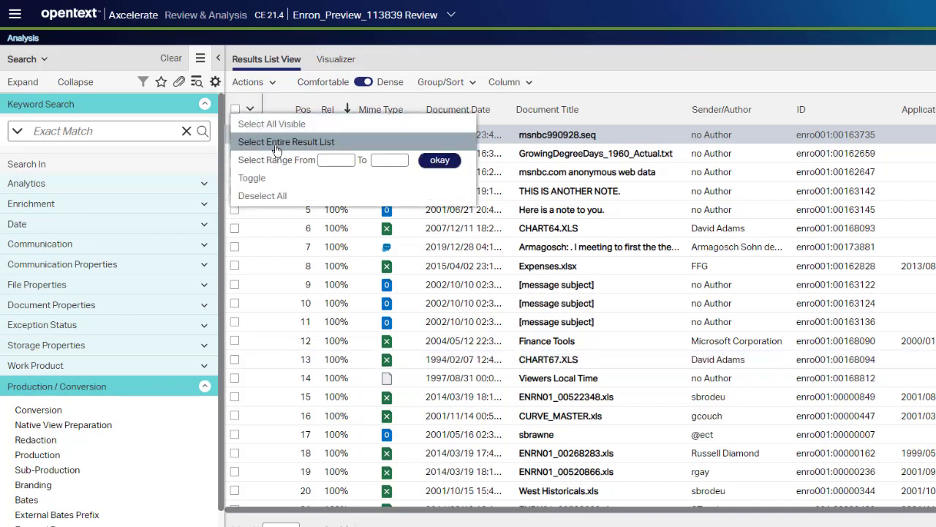
{"action": "left_click", "coordinate": [276, 142]}
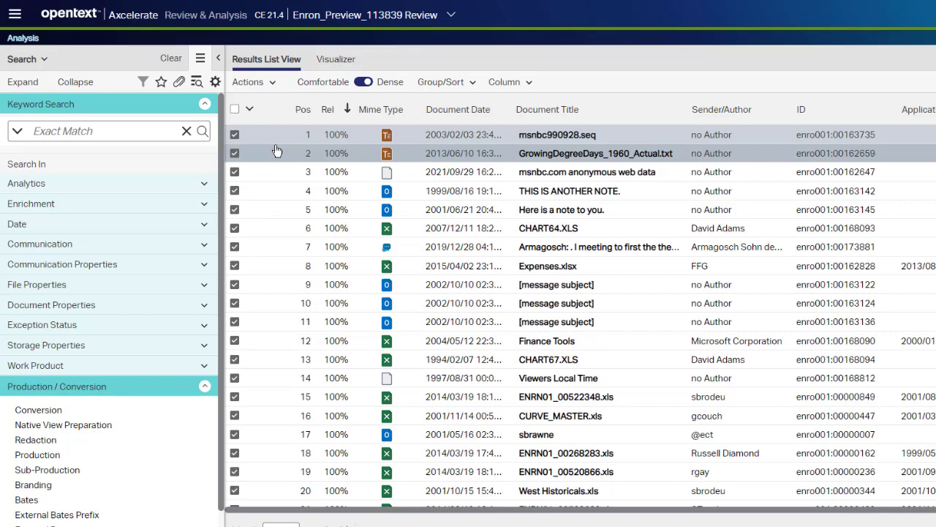
{"action": "left_click", "coordinate": [261, 86]}
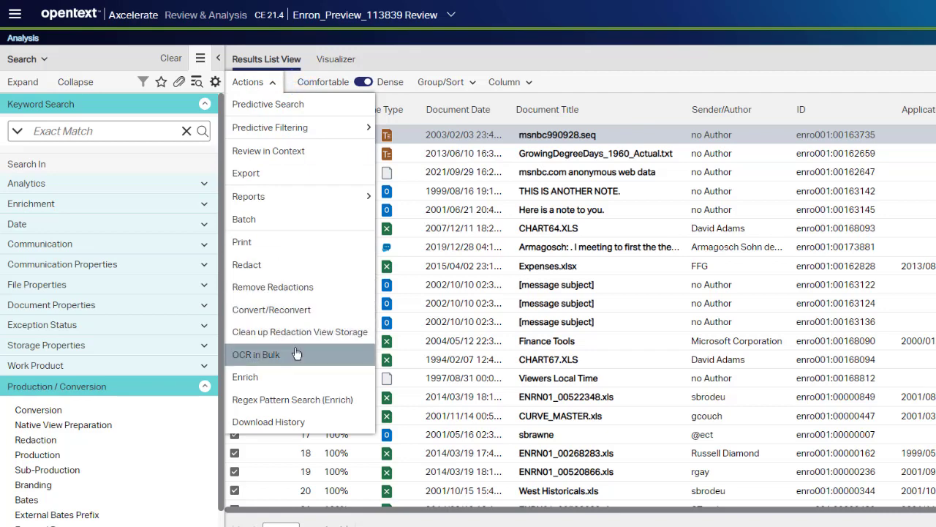
{"action": "left_click", "coordinate": [306, 397]}
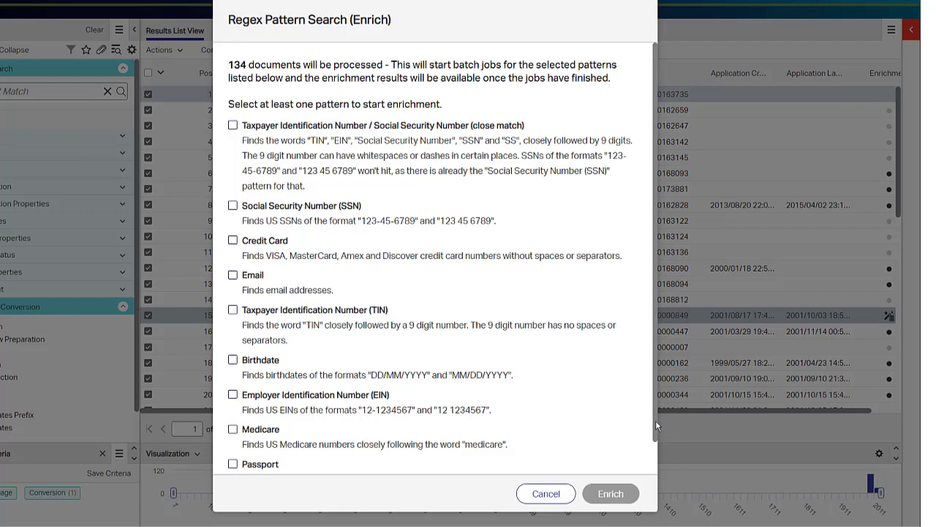
Start enrichment with the Social Security Number (SSN), Credit Card, Email, Birthdate and Passport patterns
{"action": "left_click_drag", "start_coordinate": [656, 420], "coordinate": [661, 464]}
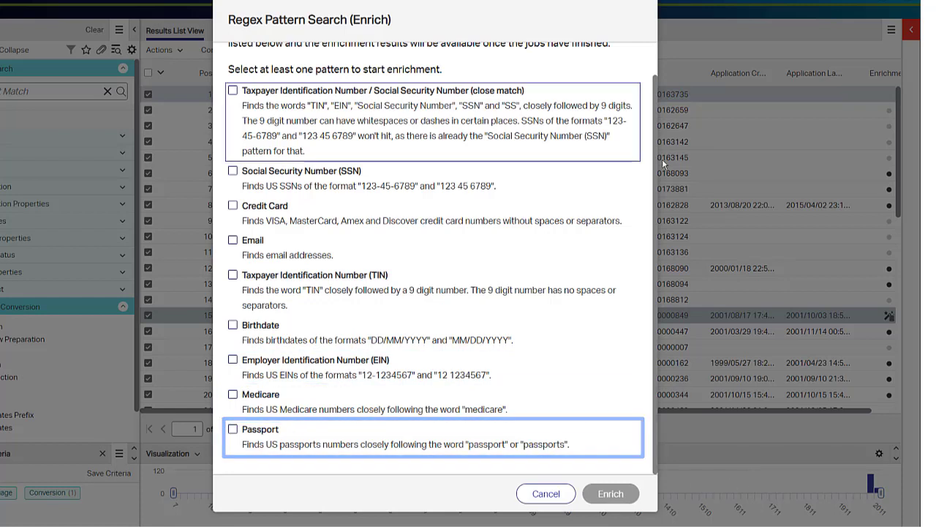
{"action": "left_click", "coordinate": [232, 171]}
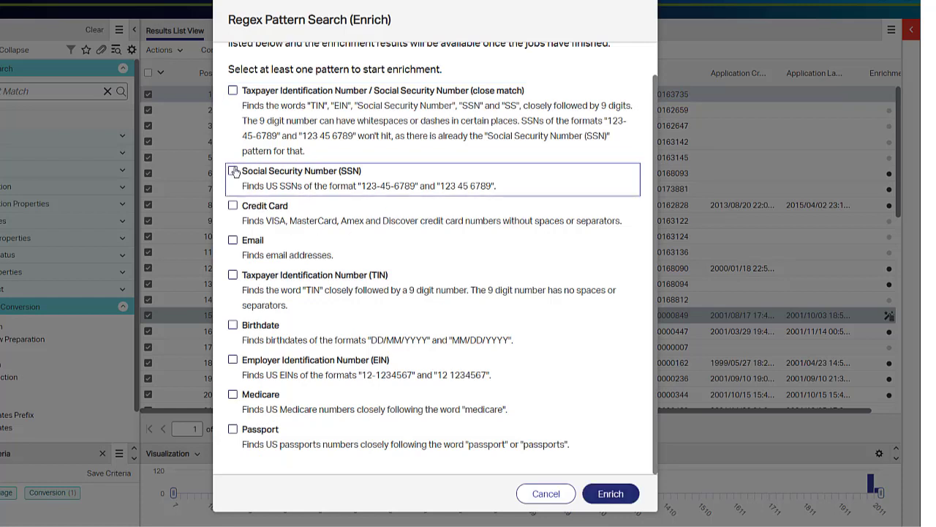
{"action": "left_click", "coordinate": [232, 206]}
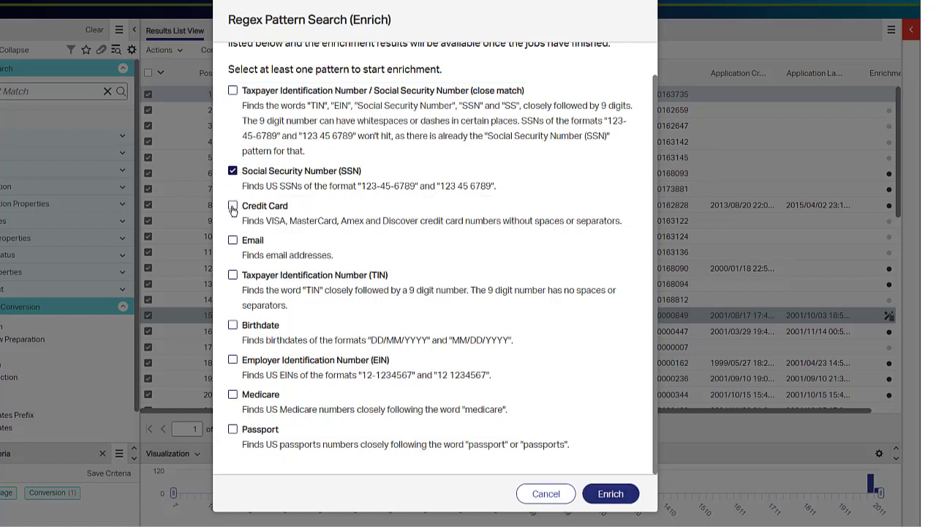
{"action": "left_click", "coordinate": [234, 260]}
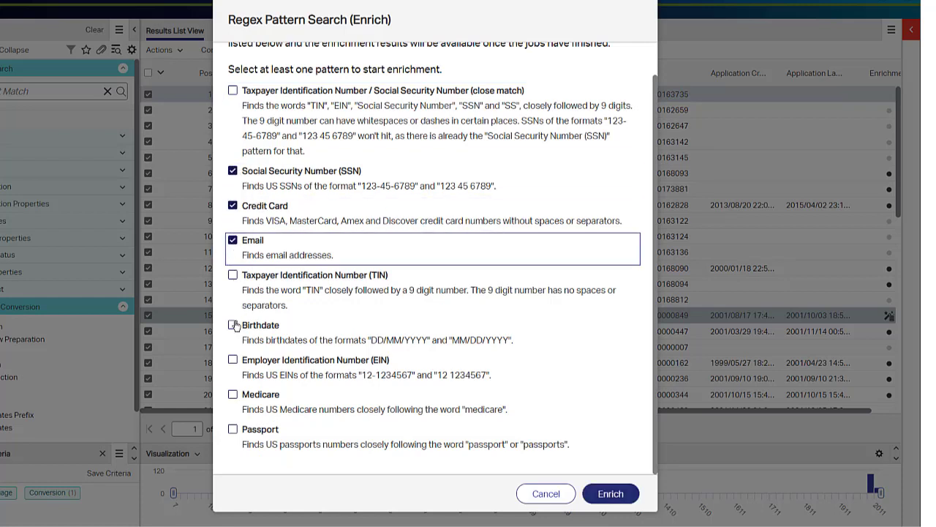
{"action": "left_click", "coordinate": [232, 325]}
{"action": "left_click", "coordinate": [233, 430]}
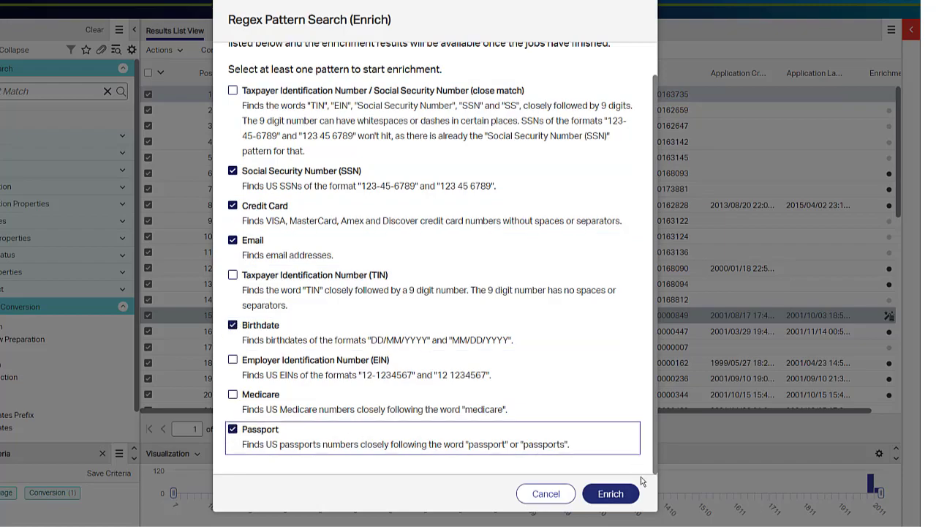
{"action": "left_click", "coordinate": [629, 502]}
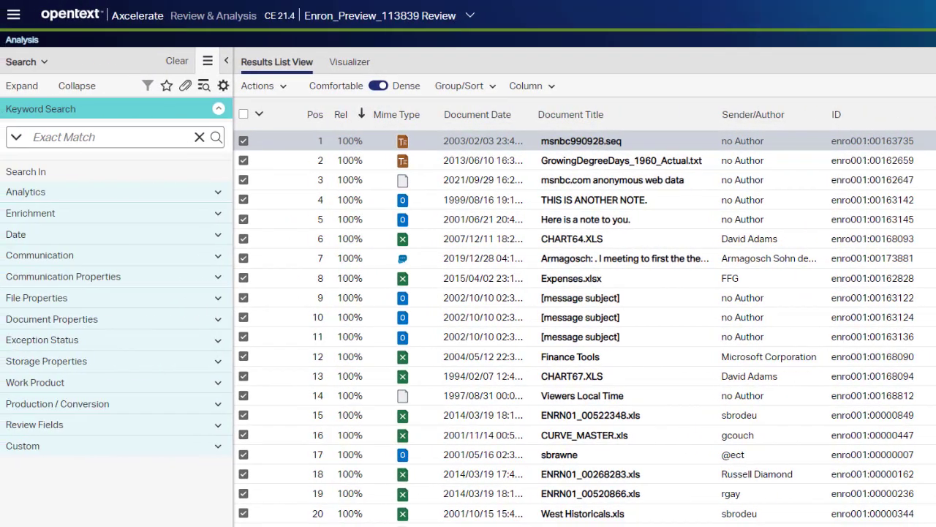
Use the Email enrichment field to narrow the results to documents containing email addresses
{"action": "left_click", "coordinate": [96, 219]}
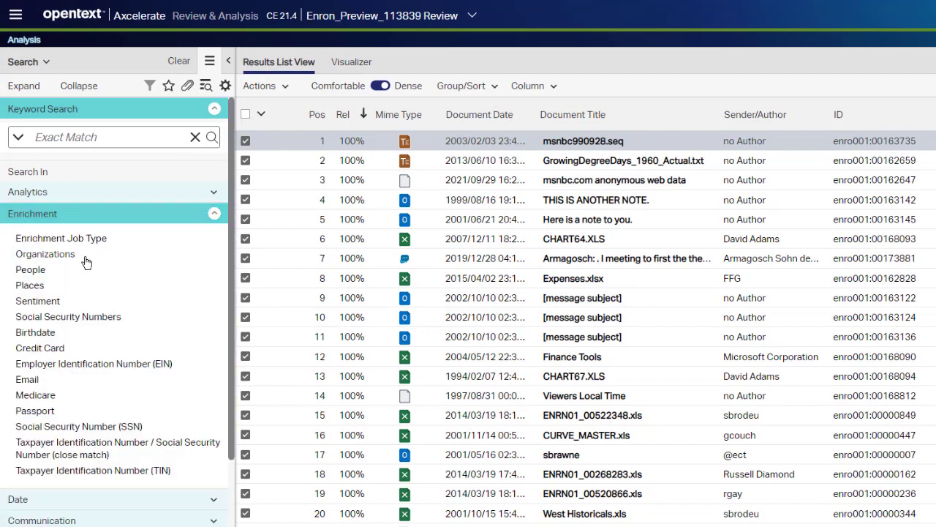
{"action": "left_click", "coordinate": [41, 381]}
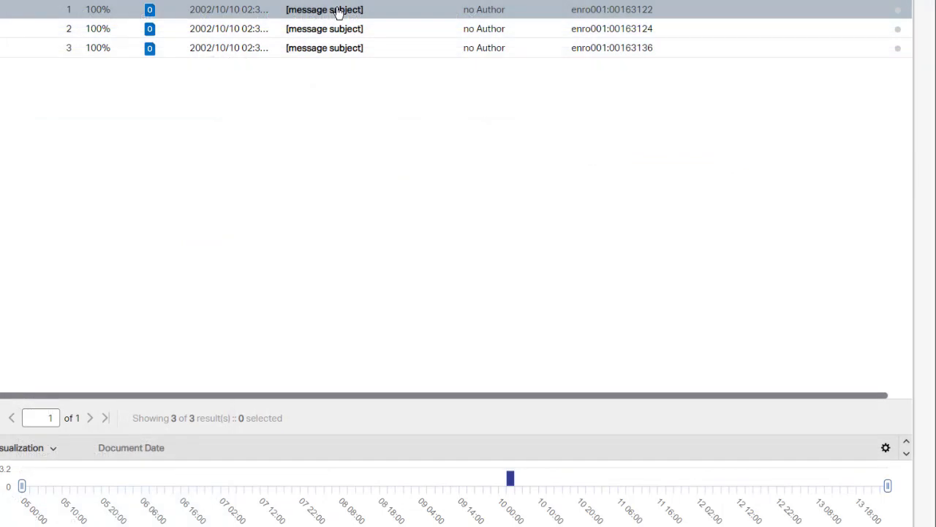
Open the first message in the results and check the Email entry among its highlighting options
{"action": "left_click", "coordinate": [339, 11]}
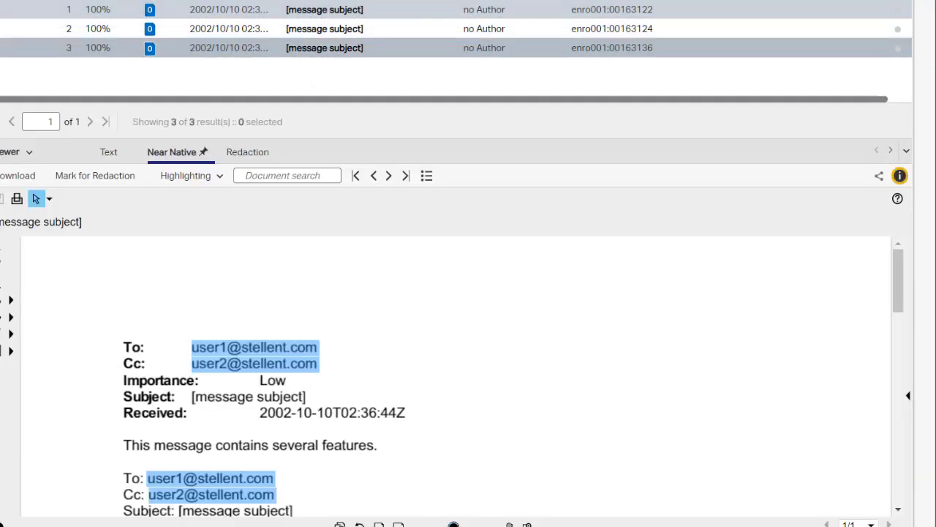
{"action": "left_click", "coordinate": [188, 175]}
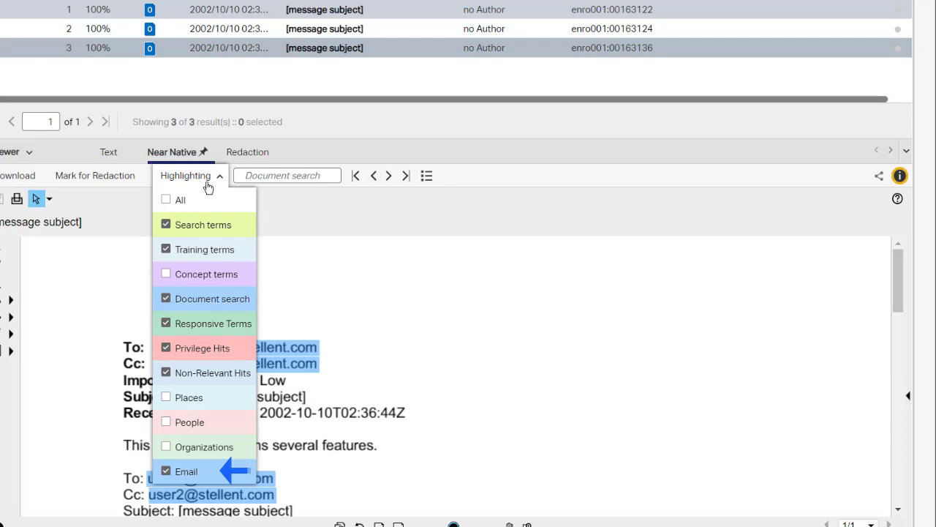
{"action": "left_click", "coordinate": [208, 183]}
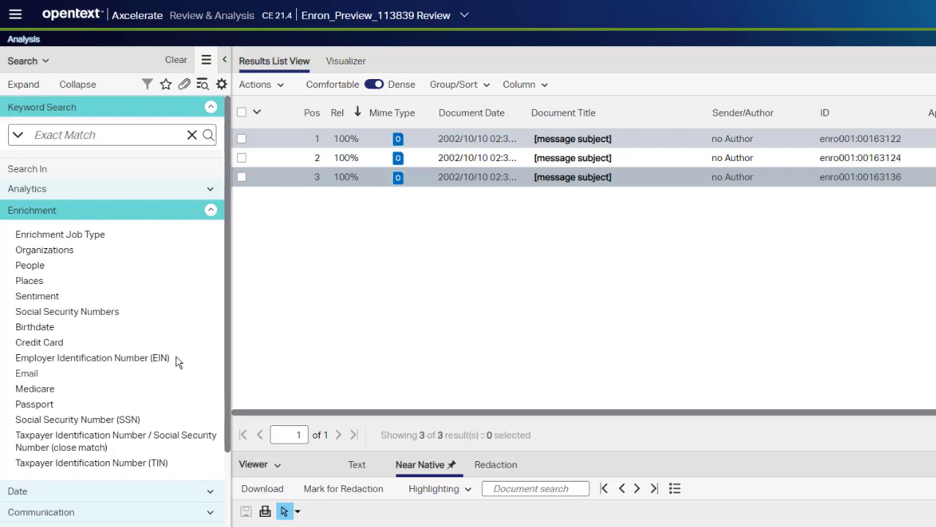
Select all visible results and open the Global Redactions settings for them
{"action": "left_click", "coordinate": [256, 115]}
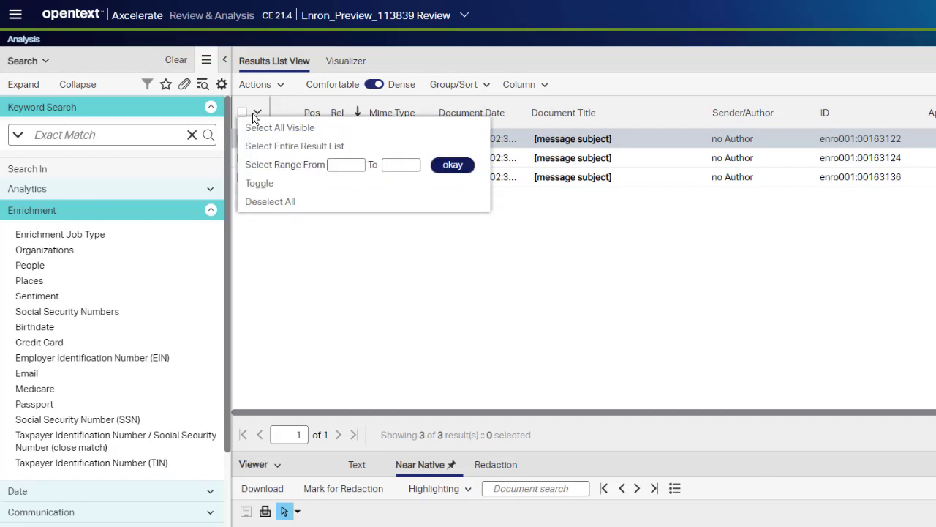
{"action": "left_click", "coordinate": [268, 128]}
{"action": "left_click", "coordinate": [256, 84]}
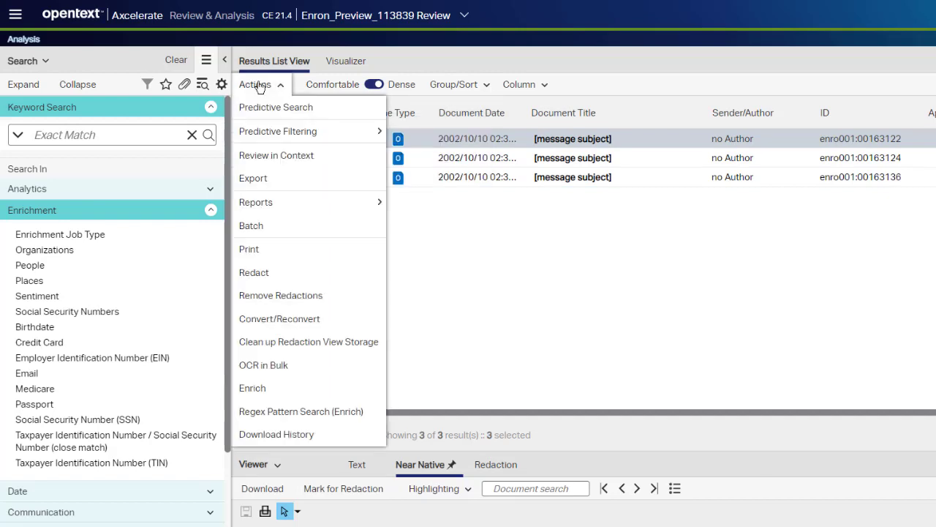
{"action": "left_click", "coordinate": [306, 273]}
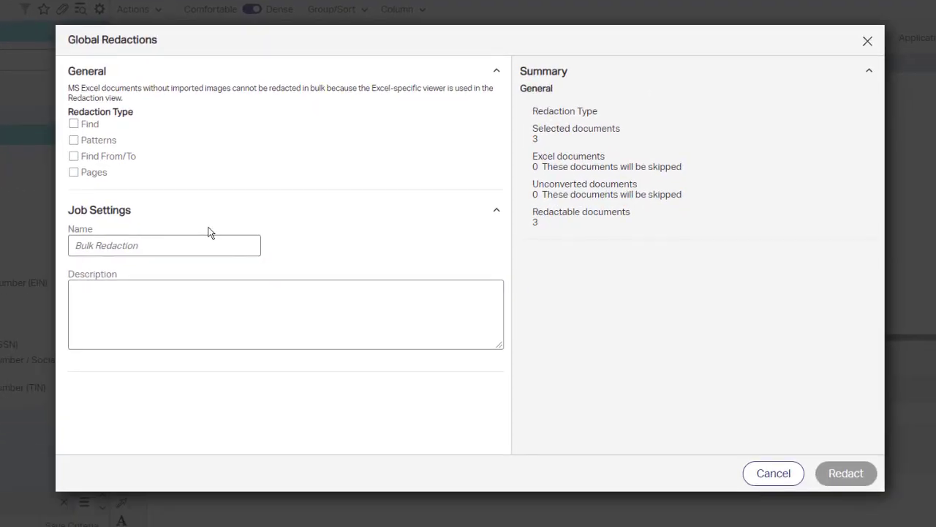
Set the global redaction to use patterns and add the Email regex pattern
{"action": "left_click", "coordinate": [87, 138]}
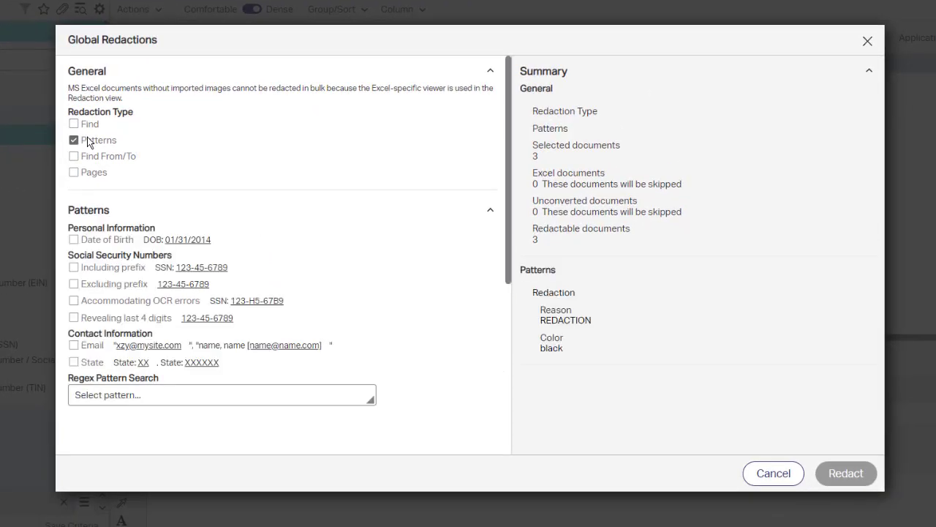
{"action": "left_click", "coordinate": [187, 397]}
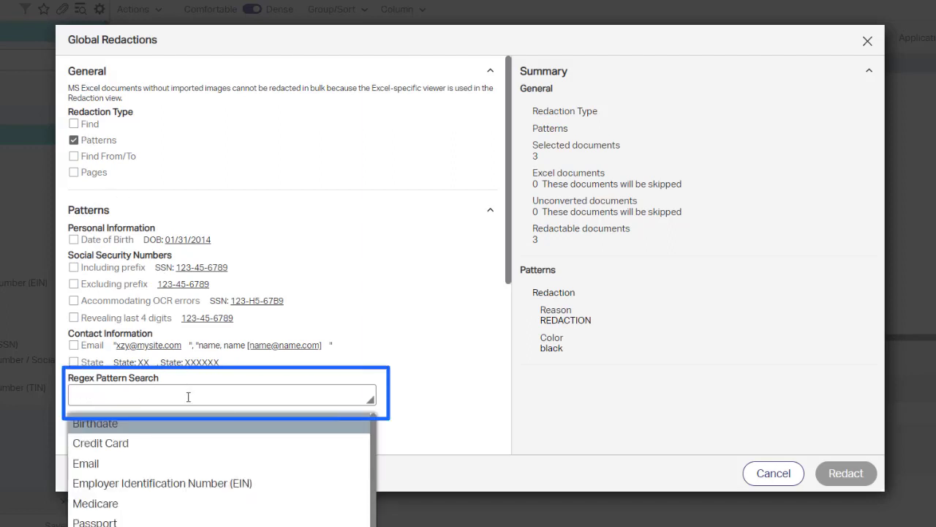
{"action": "left_click", "coordinate": [180, 467]}
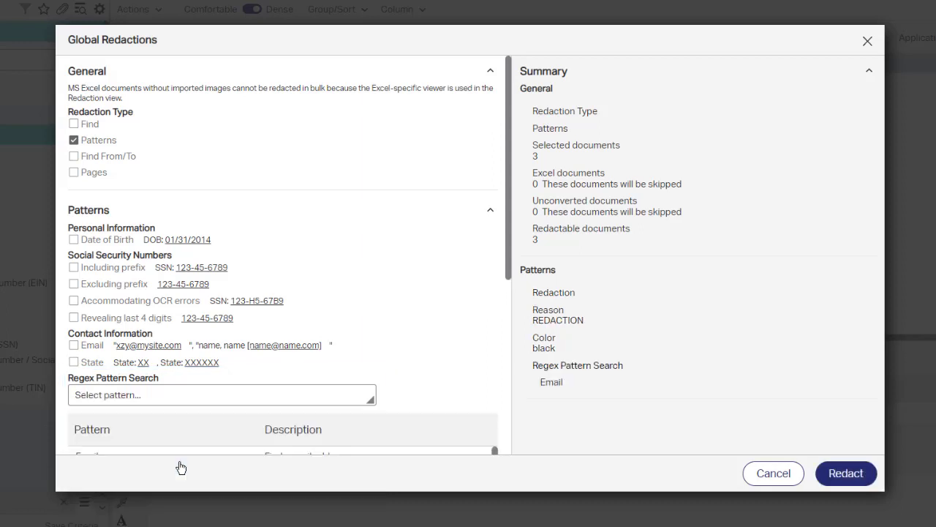
{"action": "scroll", "coordinate": [207, 423], "scroll_direction": "down", "scroll_amount": 3}
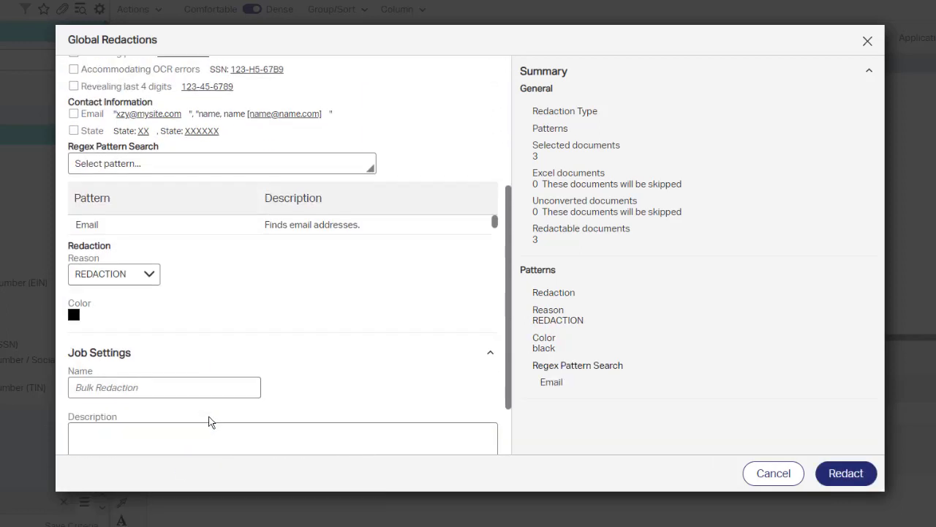
Name the redaction job CA Bulk Redaction and start redacting the selected documents
{"action": "left_click", "coordinate": [164, 378]}
{"action": "type", "text": "CA Bulk Redaction"}
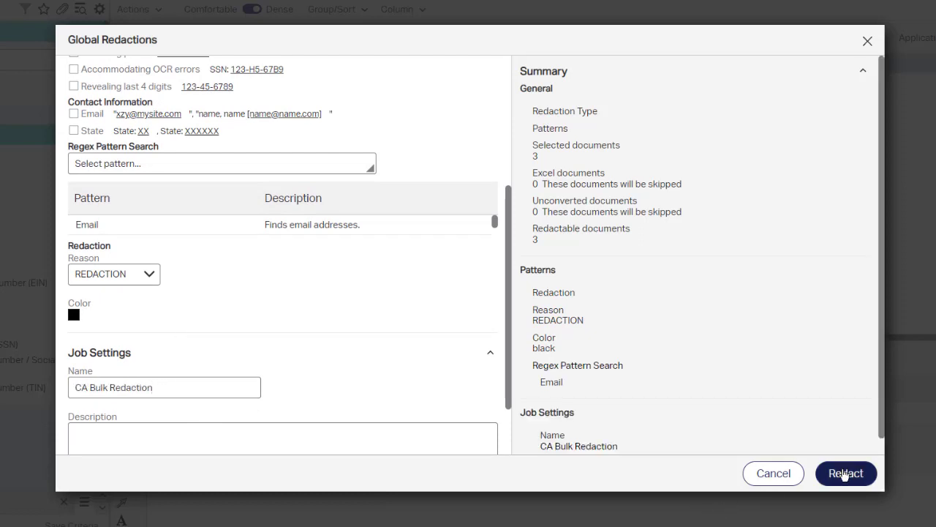
{"action": "left_click", "coordinate": [845, 474]}
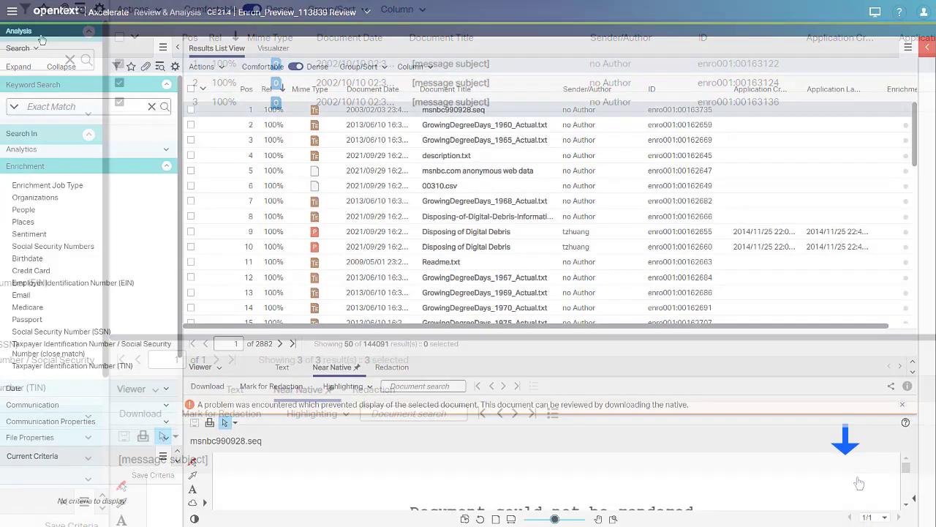
Go to the Production Workflows page and open the available actions for the CAN workflow
{"action": "left_click", "coordinate": [12, 11]}
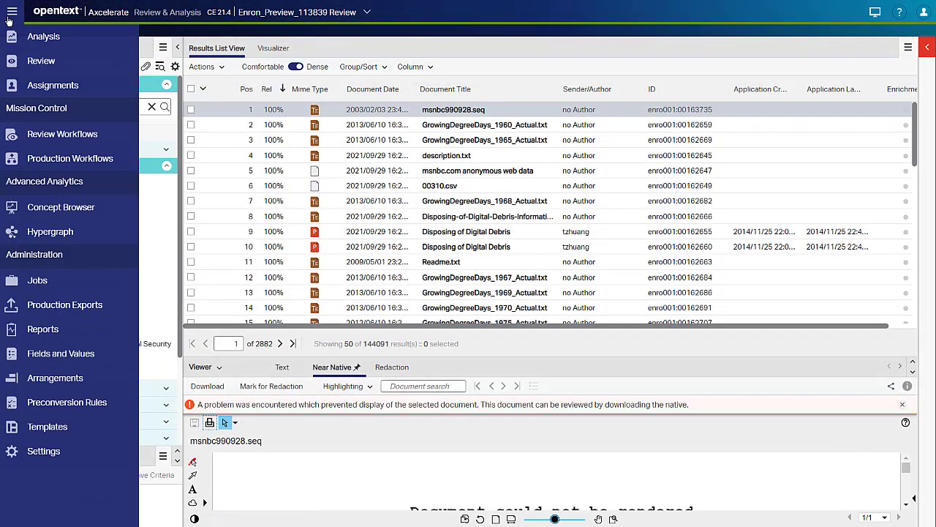
{"action": "left_click", "coordinate": [72, 161]}
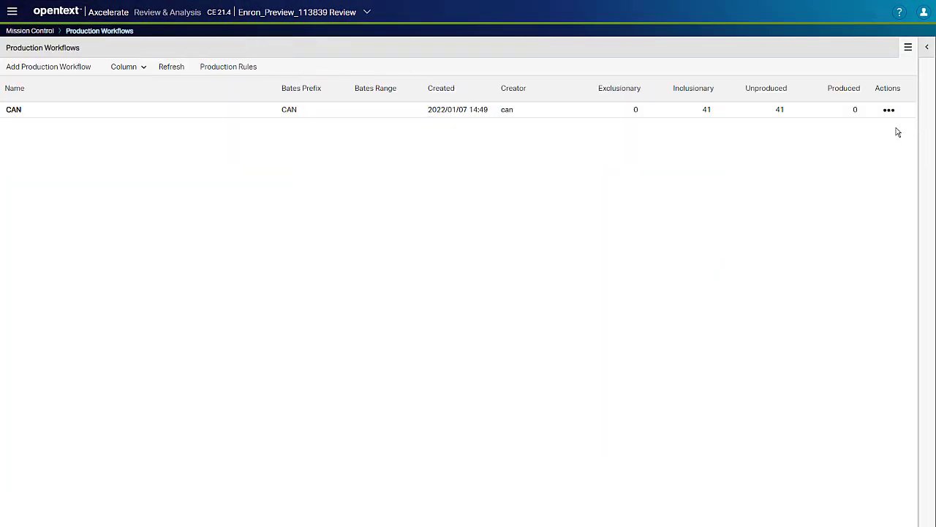
{"action": "left_click", "coordinate": [890, 110]}
{"action": "left_click", "coordinate": [887, 124]}
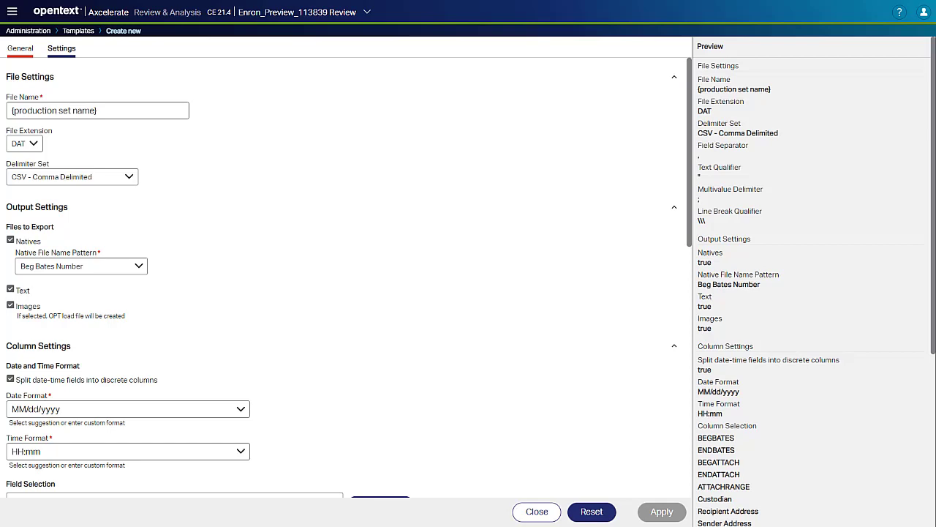
Add all available fields to the new template's field selection and remove all of them from the table again
{"action": "scroll", "coordinate": [401, 286], "scroll_direction": "down", "scroll_amount": 3}
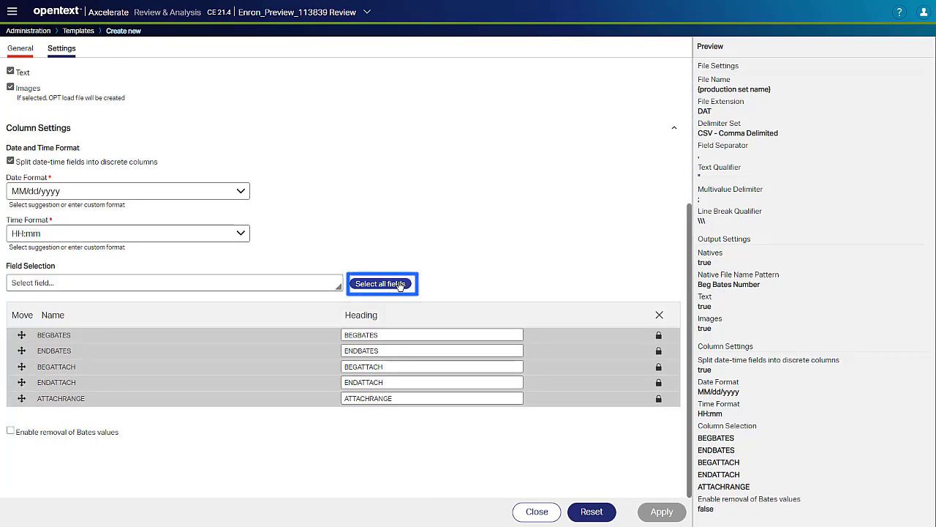
{"action": "left_click", "coordinate": [401, 286]}
{"action": "scroll", "coordinate": [401, 285], "scroll_direction": "down", "scroll_amount": 2}
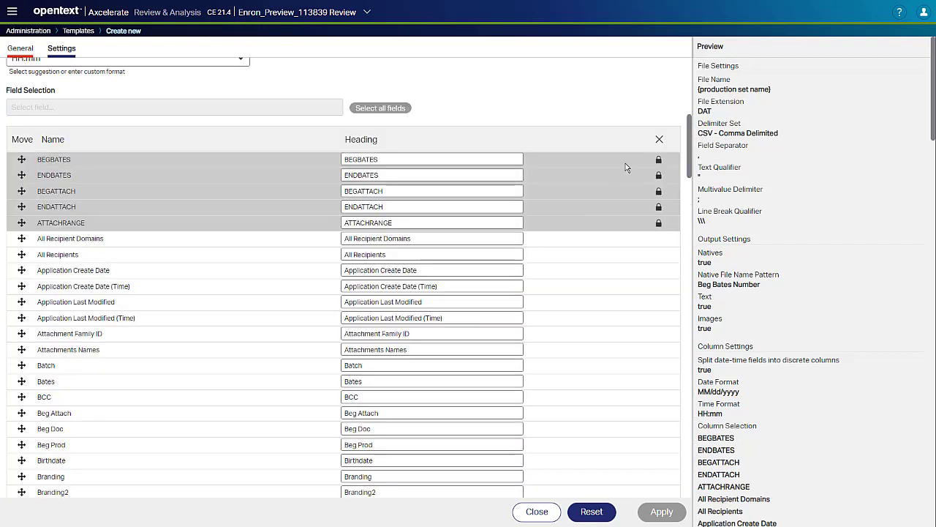
{"action": "left_click", "coordinate": [659, 140]}
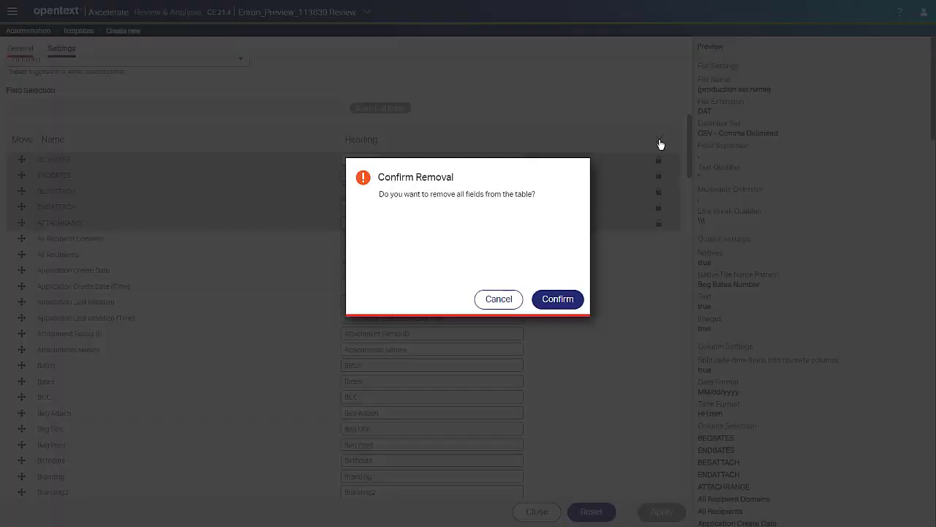
{"action": "left_click", "coordinate": [557, 299]}
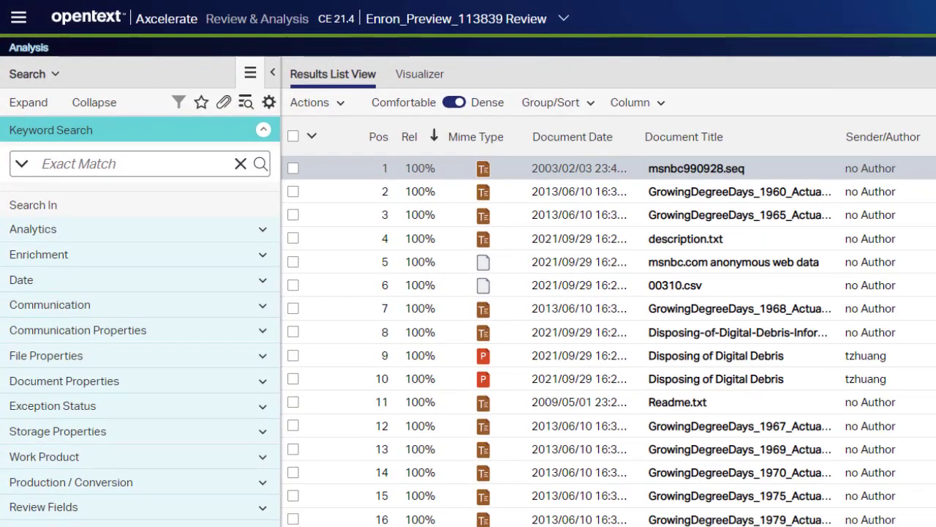
Open the Batch Review Progress Report from the analysis results list
{"action": "left_click", "coordinate": [311, 102]}
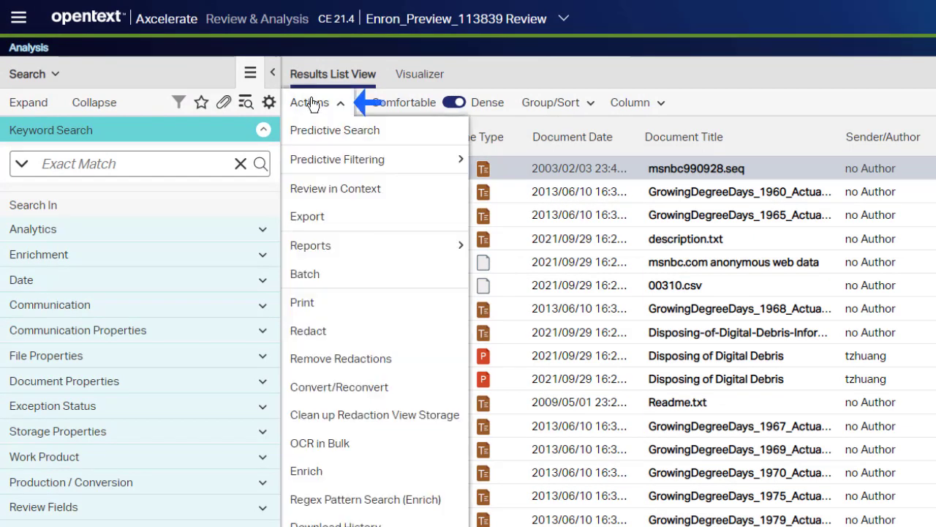
{"action": "mouse_move", "coordinate": [369, 247]}
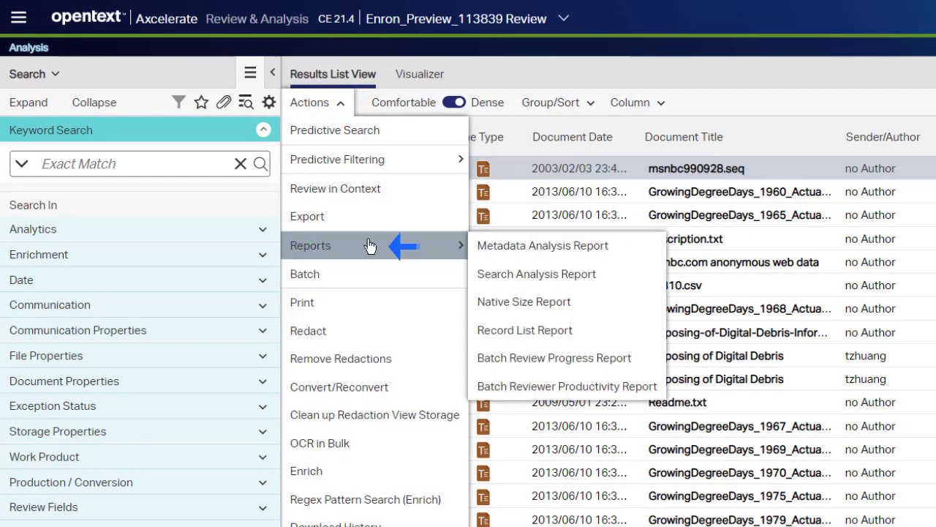
{"action": "left_click", "coordinate": [553, 358]}
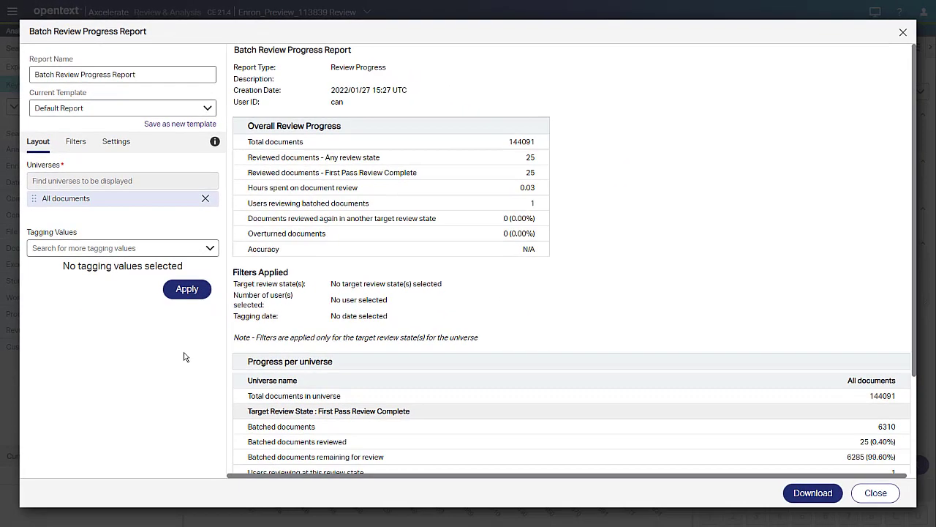
Add the tagging values Privilege - (Attorney Client) and Responsiveness - (Responsive) to the progress report's layout and apply them
{"action": "left_click", "coordinate": [176, 248]}
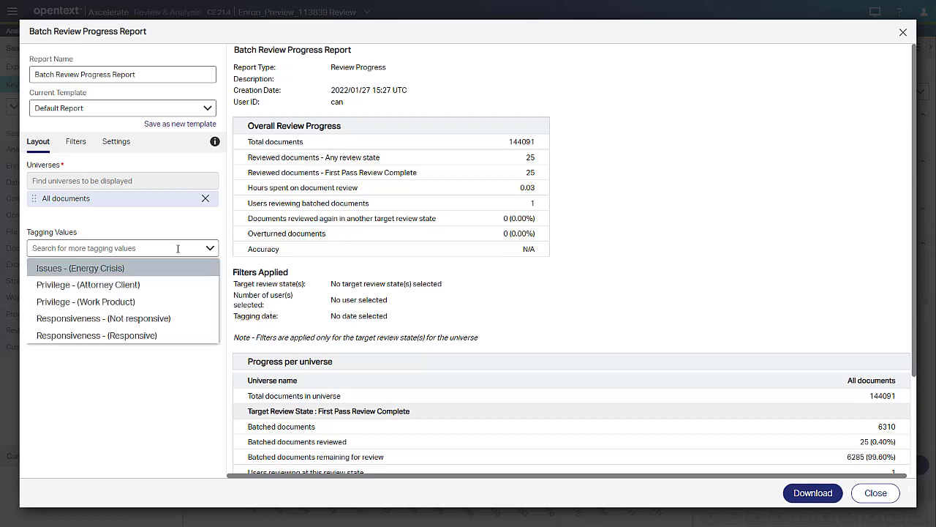
{"action": "left_click", "coordinate": [169, 293]}
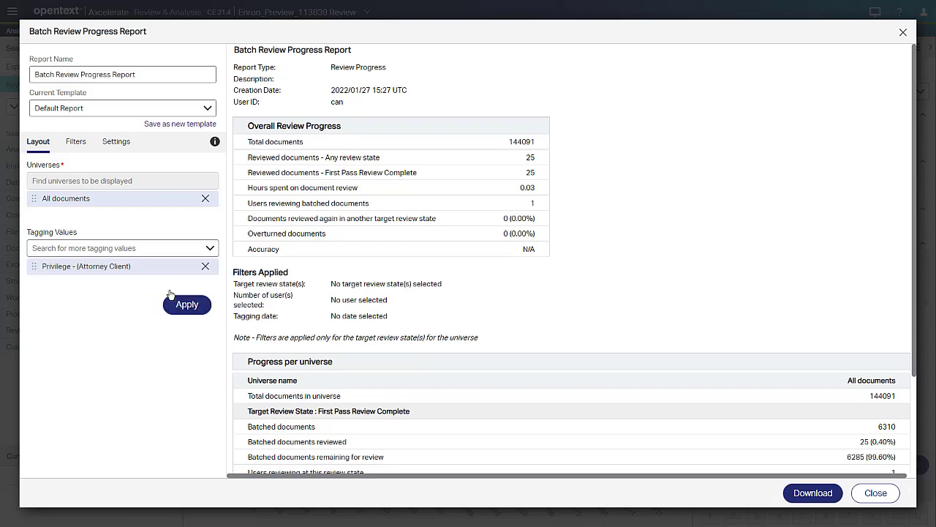
{"action": "left_click", "coordinate": [166, 249]}
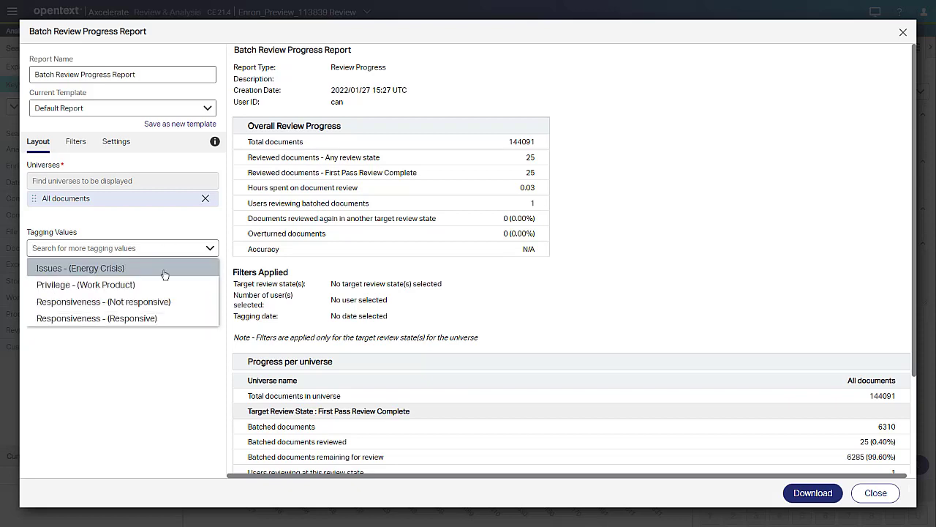
{"action": "left_click", "coordinate": [164, 318]}
{"action": "left_click", "coordinate": [175, 323]}
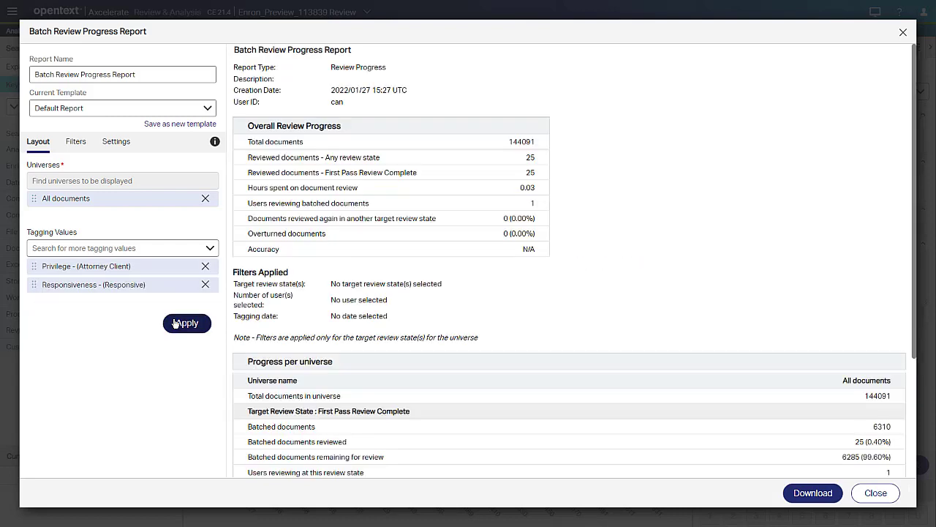
Filter the Batch Review Progress Report by the only listed reviewer and look through the progress per universe
{"action": "left_click", "coordinate": [82, 145]}
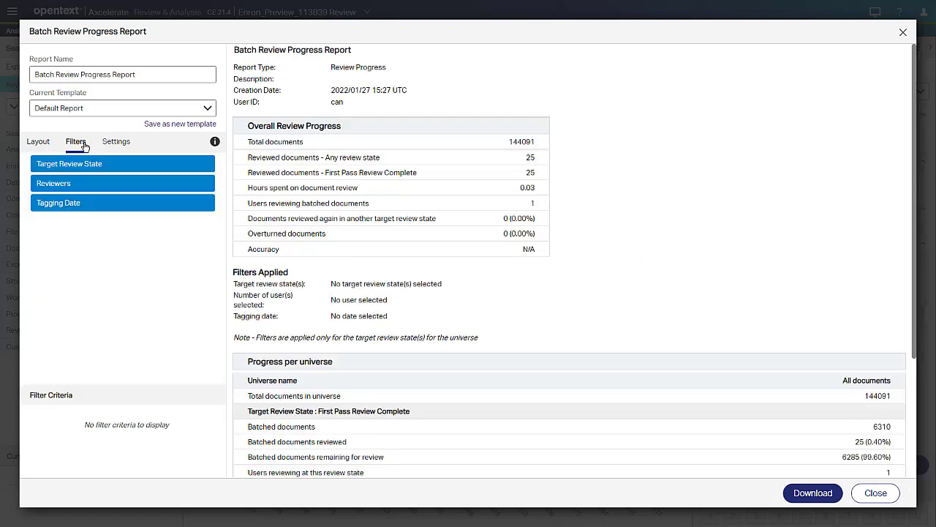
{"action": "left_click", "coordinate": [86, 183]}
{"action": "left_click", "coordinate": [43, 136]}
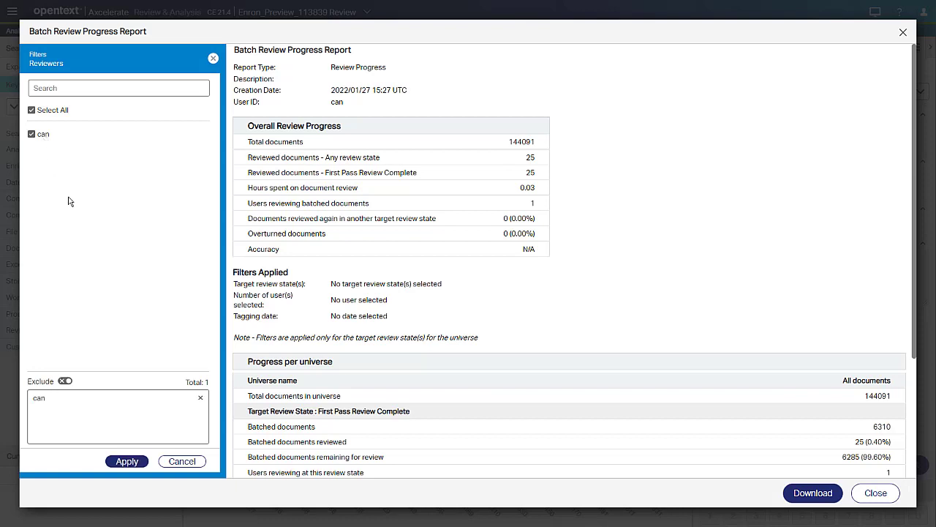
{"action": "left_click", "coordinate": [137, 462]}
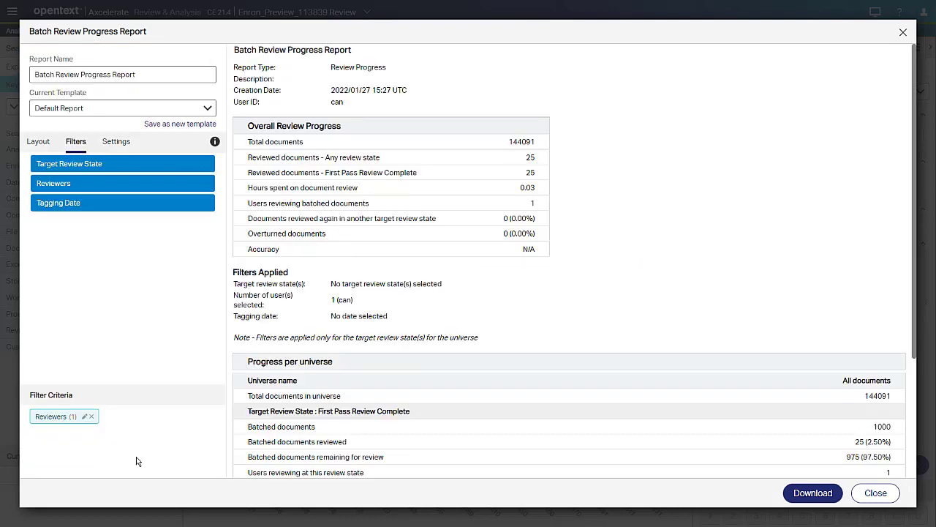
{"action": "scroll", "coordinate": [612, 278], "scroll_direction": "down", "scroll_amount": 3}
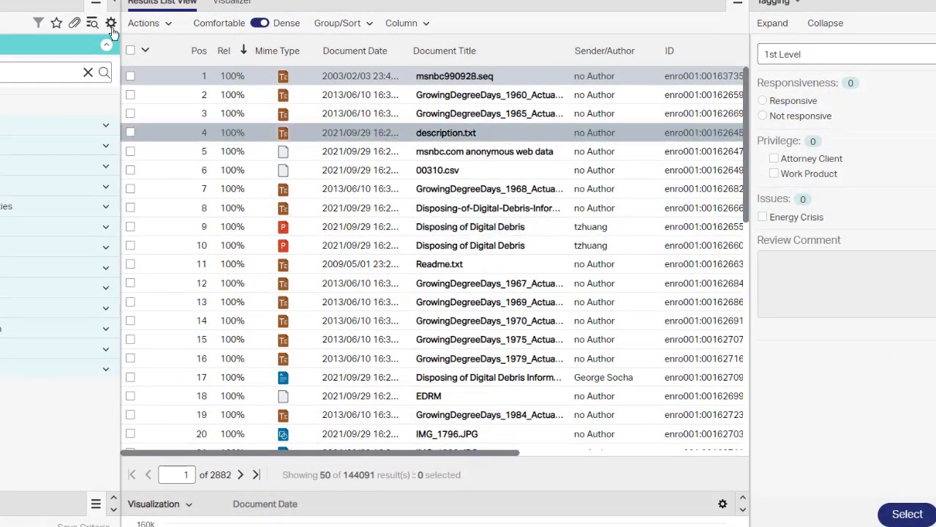
Open the Batch Reviewer Productivity Report and examine its reviewer columns through to Overturned documents and Accuracy
{"action": "left_click", "coordinate": [142, 23]}
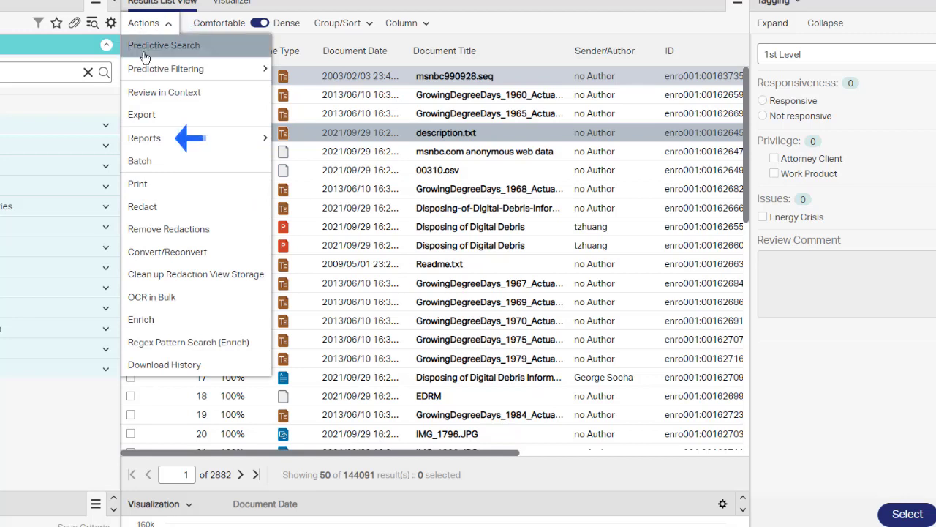
{"action": "mouse_move", "coordinate": [242, 139]}
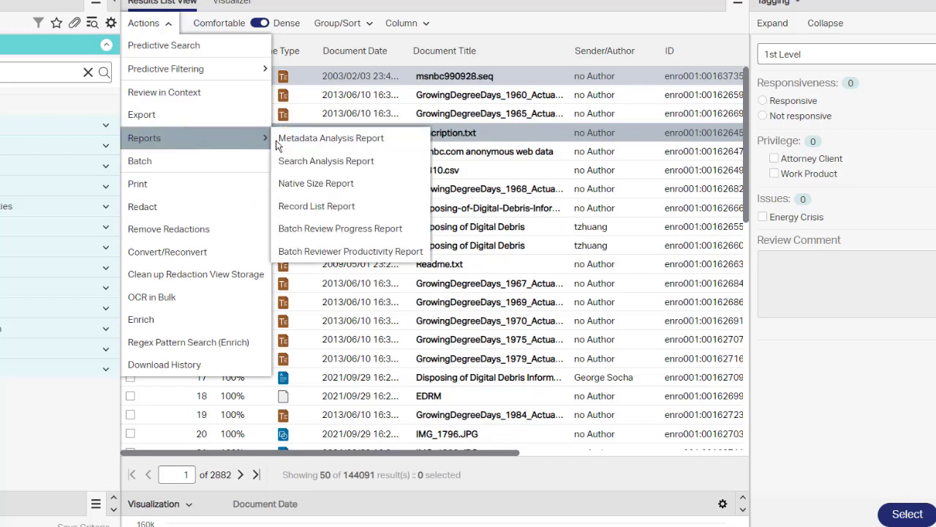
{"action": "left_click", "coordinate": [339, 252]}
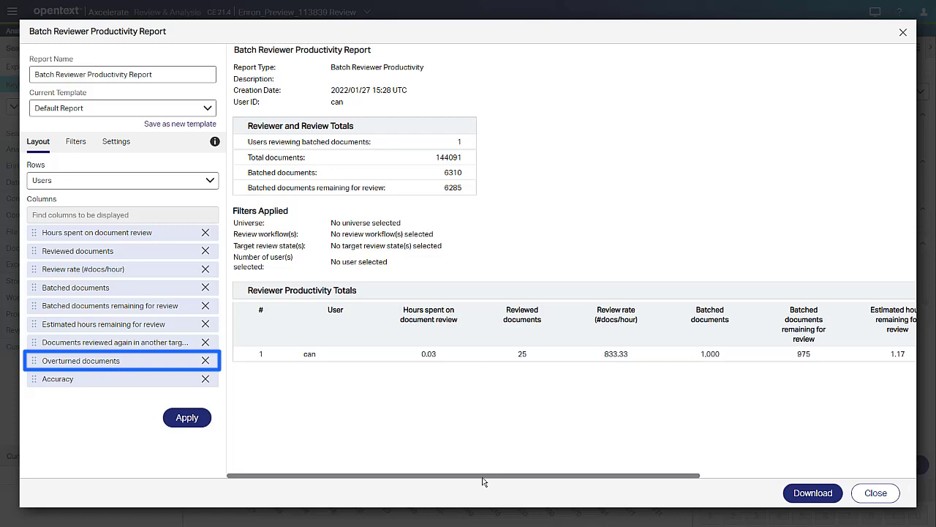
{"action": "mouse_move", "coordinate": [485, 478]}
{"action": "left_mouse_down"}
{"action": "mouse_move", "coordinate": [535, 499]}
{"action": "mouse_move", "coordinate": [696, 516]}
{"action": "left_mouse_up"}
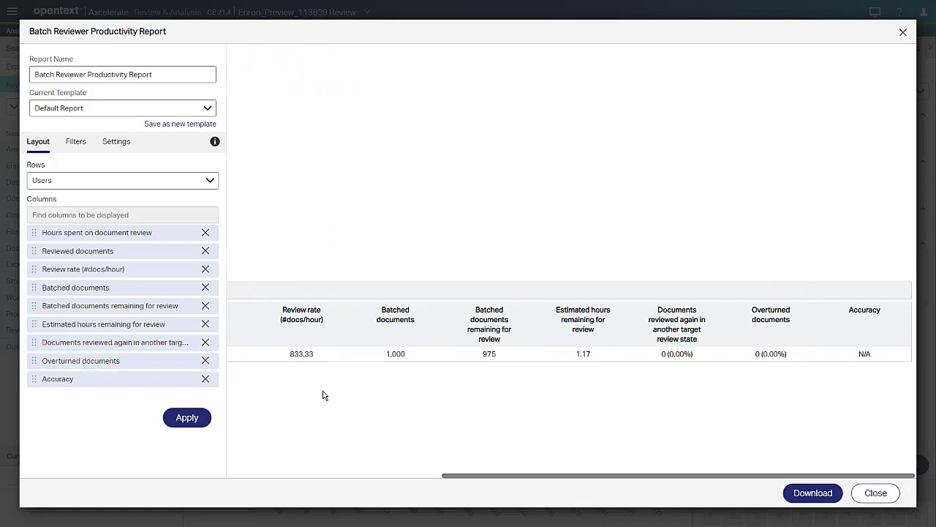
Filter the Batch Reviewer Productivity Report by the only listed reviewer and check the productivity totals across all columns
{"action": "left_click", "coordinate": [79, 143]}
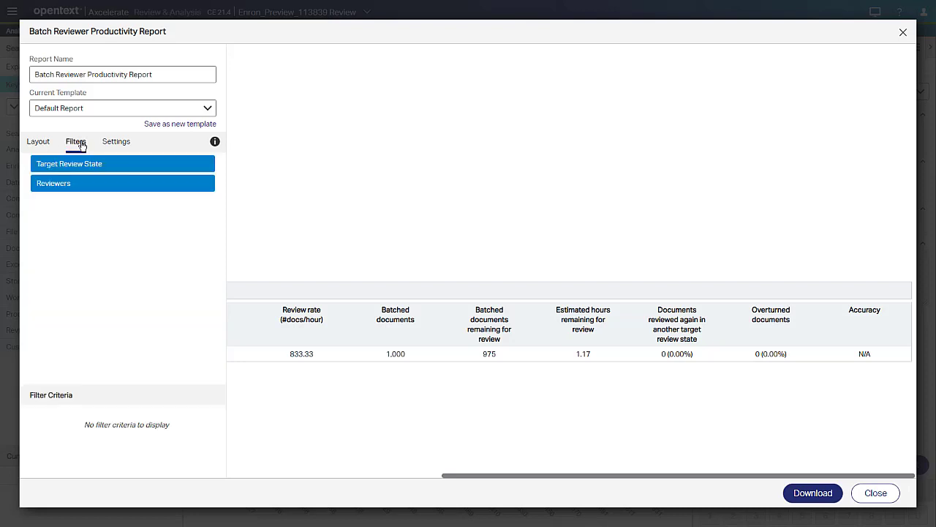
{"action": "left_click", "coordinate": [73, 184]}
{"action": "left_click", "coordinate": [46, 135]}
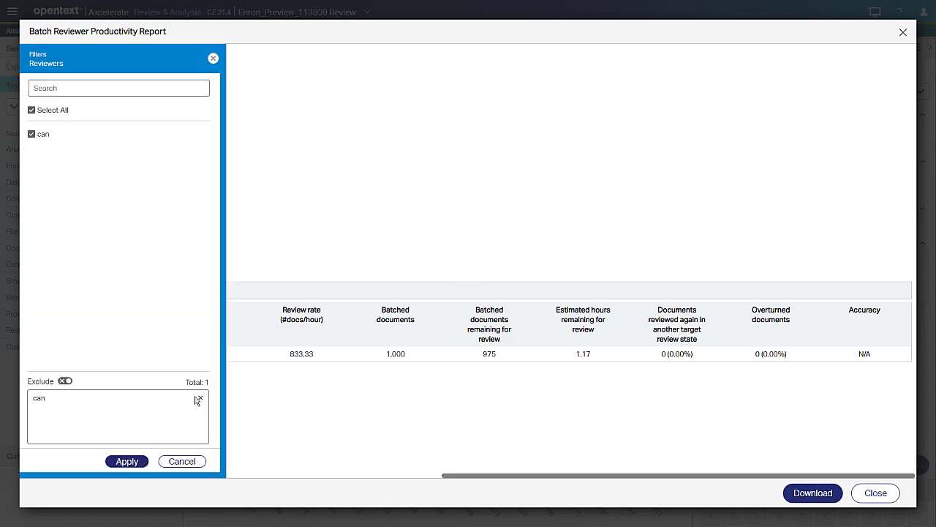
{"action": "left_click", "coordinate": [126, 462]}
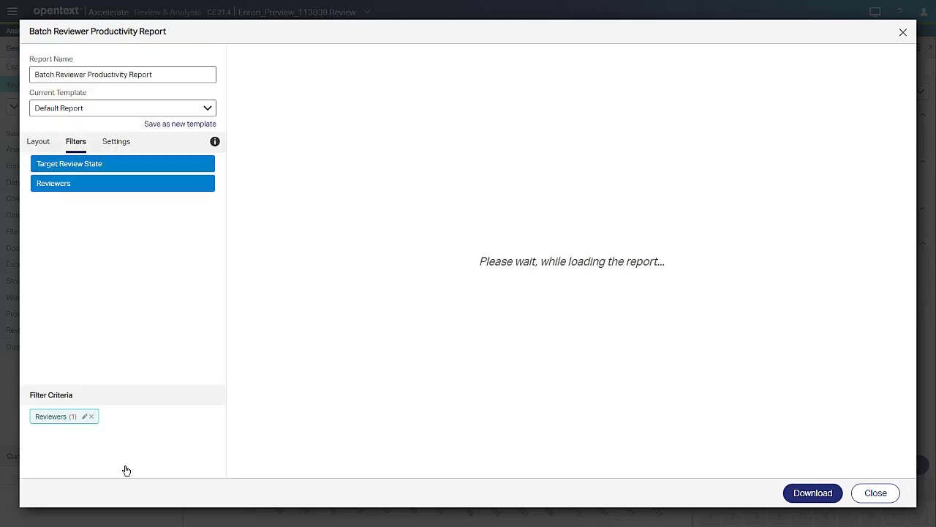
{"action": "left_click_drag", "start_coordinate": [400, 478], "coordinate": [439, 288]}
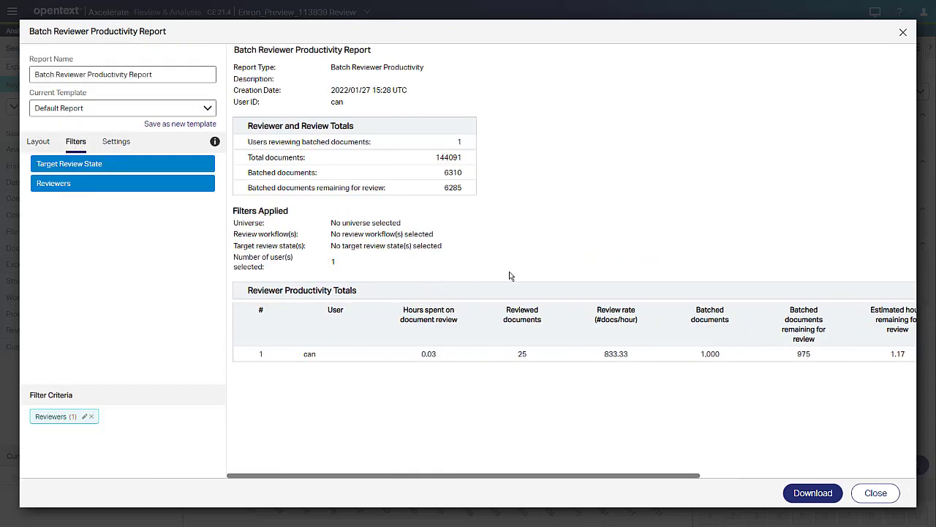
{"action": "left_click_drag", "start_coordinate": [614, 476], "coordinate": [769, 488]}
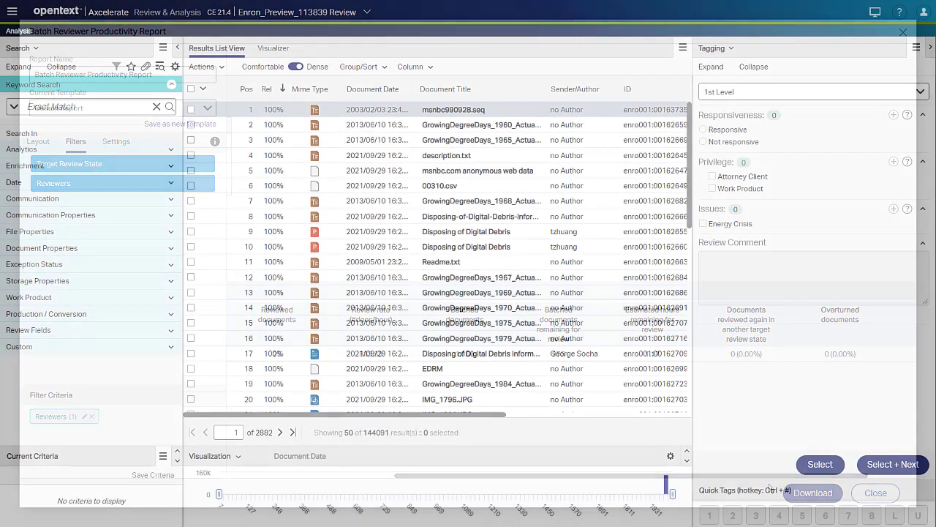
Open the Metadata Analysis Report for the results list
{"action": "left_click", "coordinate": [213, 68]}
{"action": "mouse_move", "coordinate": [234, 159]}
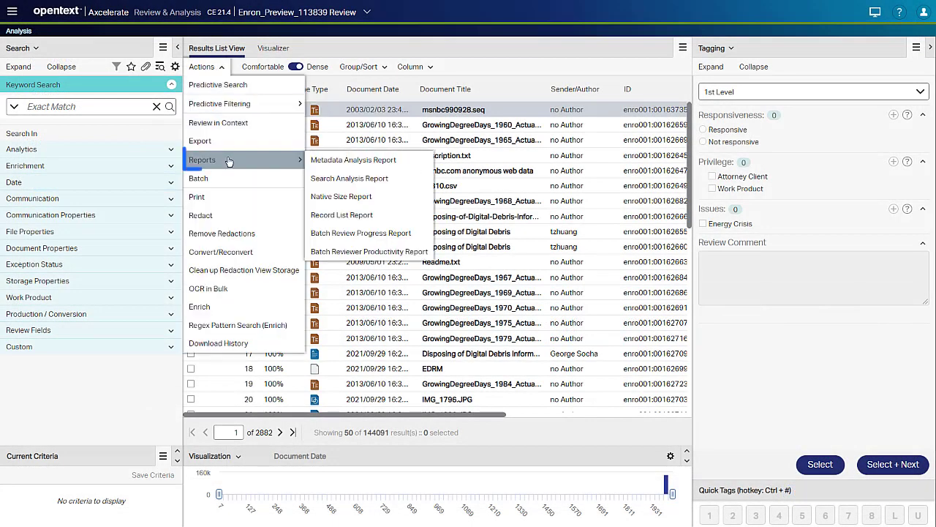
{"action": "left_click", "coordinate": [319, 163]}
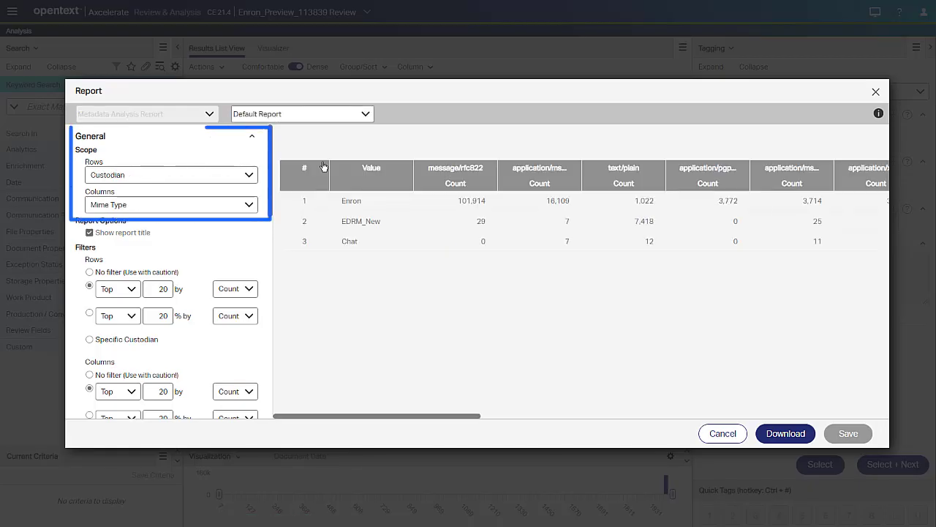
Set the rows scope of the Metadata Analysis Report to Document Date
{"action": "left_click", "coordinate": [148, 174]}
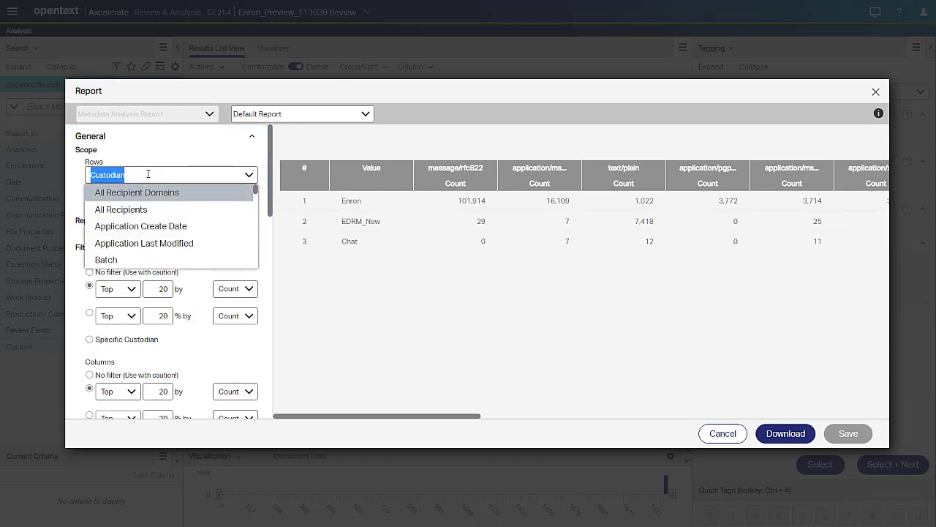
{"action": "type", "text": "do"}
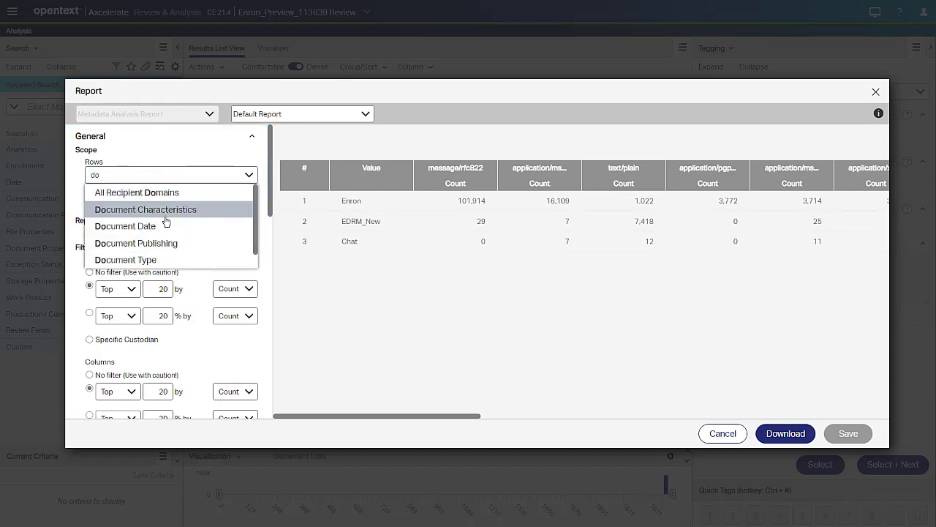
{"action": "left_click", "coordinate": [119, 226]}
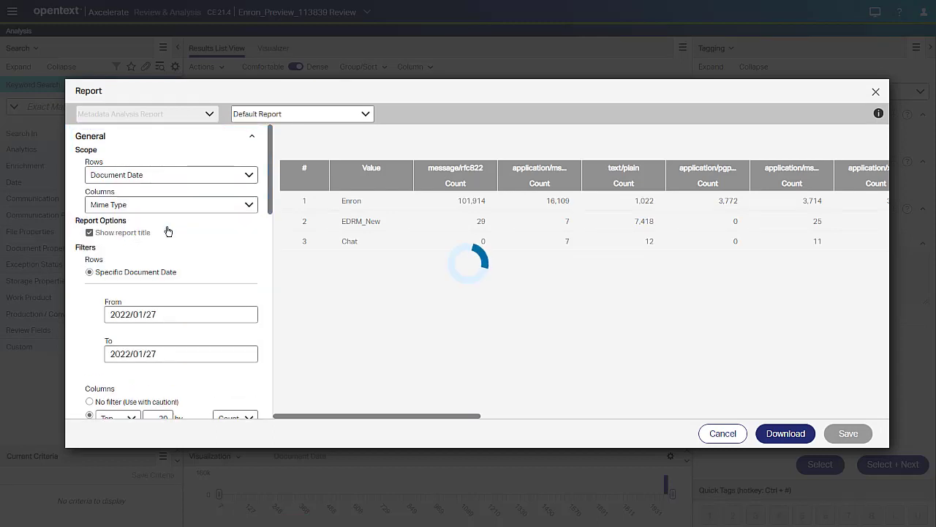
Set the start of the document date row filter to 2000/01/27 and download the Metadata Analysis Report
{"action": "left_click", "coordinate": [131, 314]}
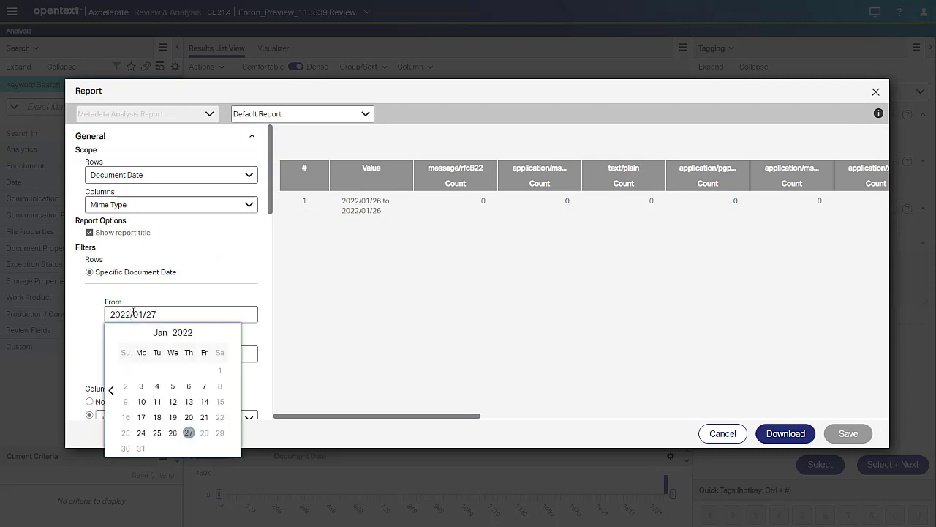
{"action": "key", "text": "BackSpace"}
{"action": "key", "text": "BackSpace"}
{"action": "type", "text": "00"}
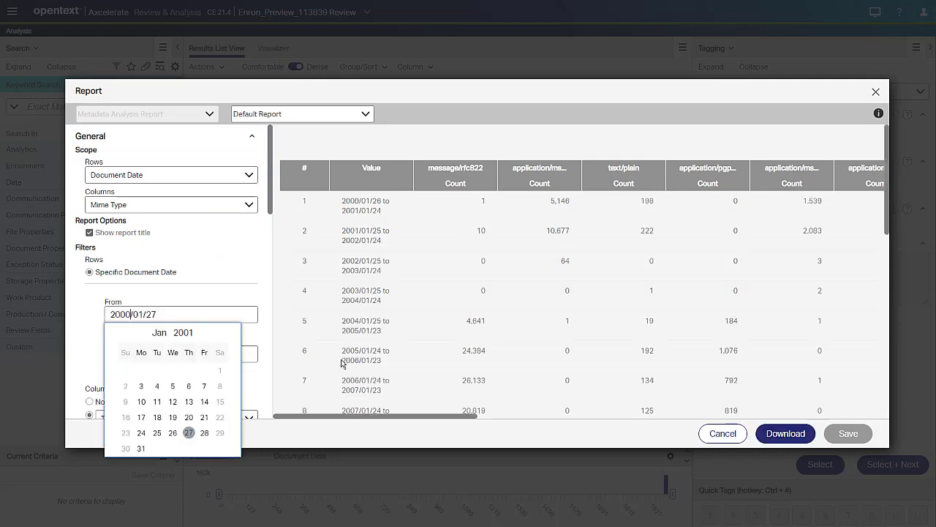
{"action": "left_click", "coordinate": [525, 437]}
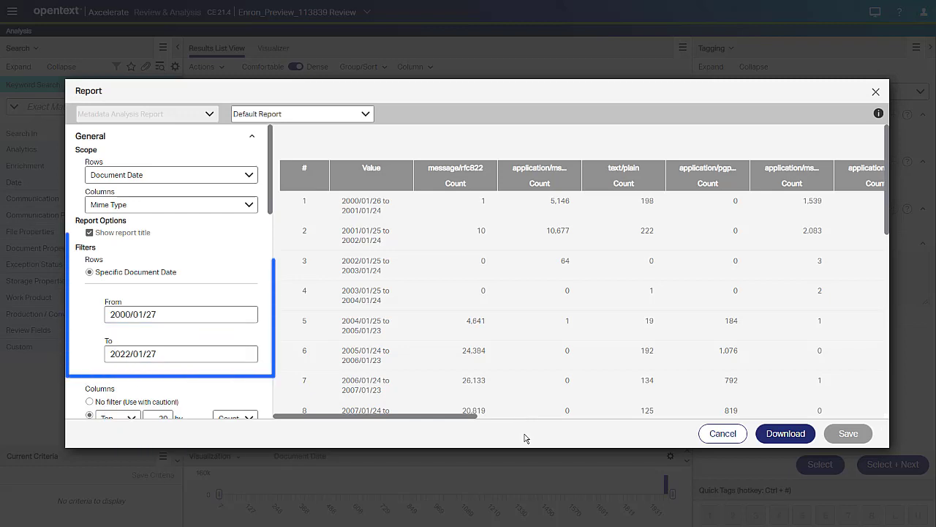
{"action": "left_click", "coordinate": [780, 433]}
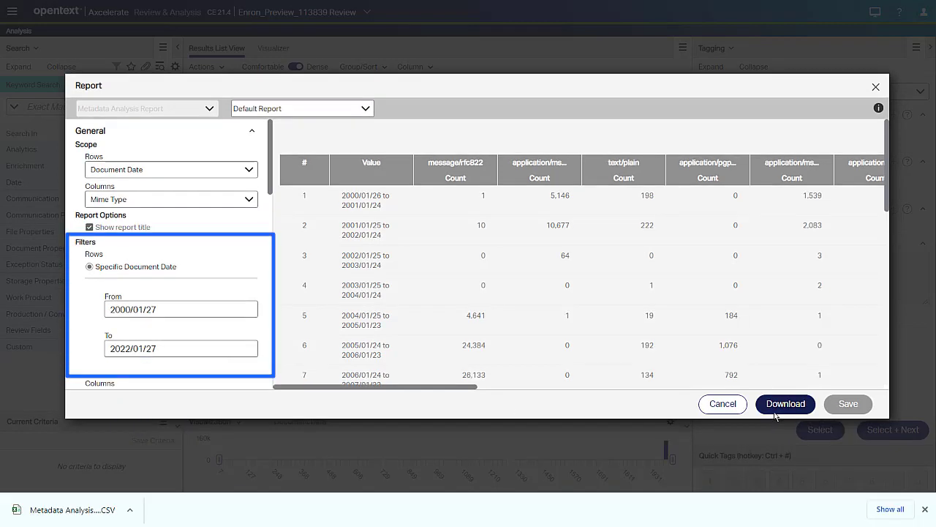